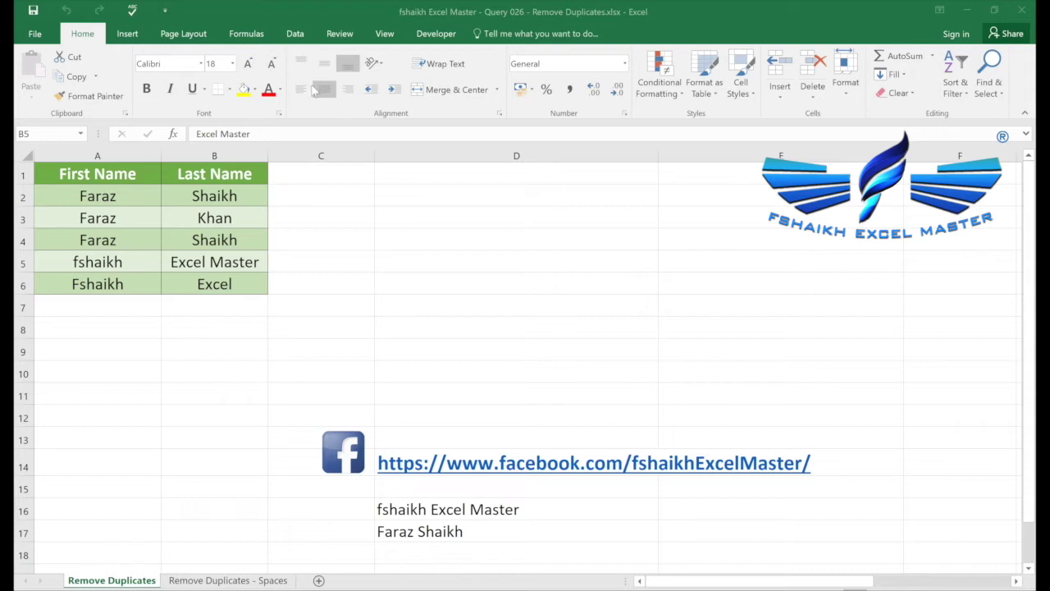
- Select the first names in A2:A6 and launch Data > Remove Duplicates on them
{"action": "left_click", "coordinate": [301, 35]}
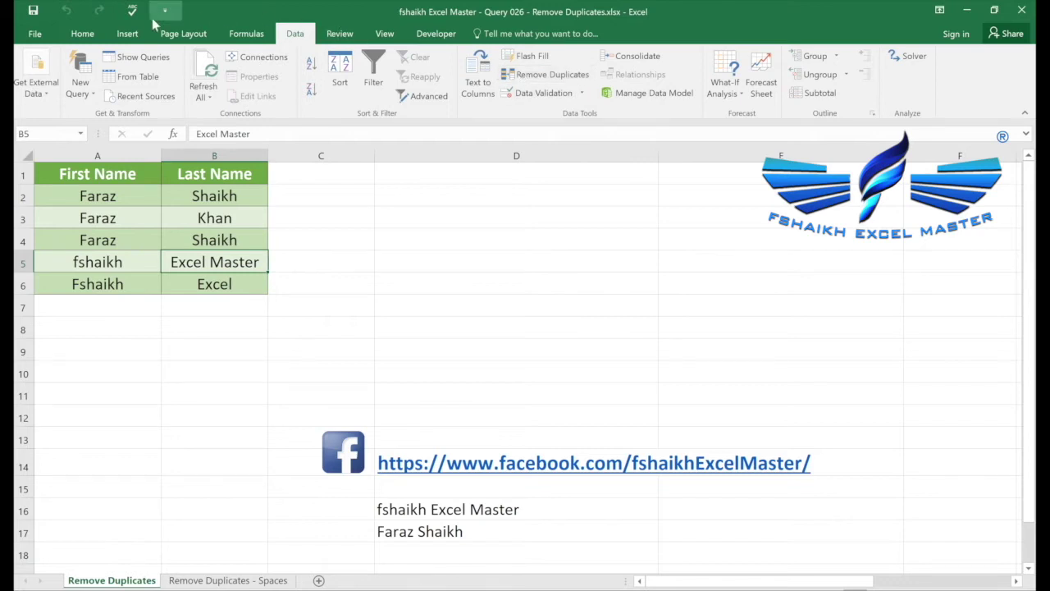
{"action": "left_click", "coordinate": [84, 33]}
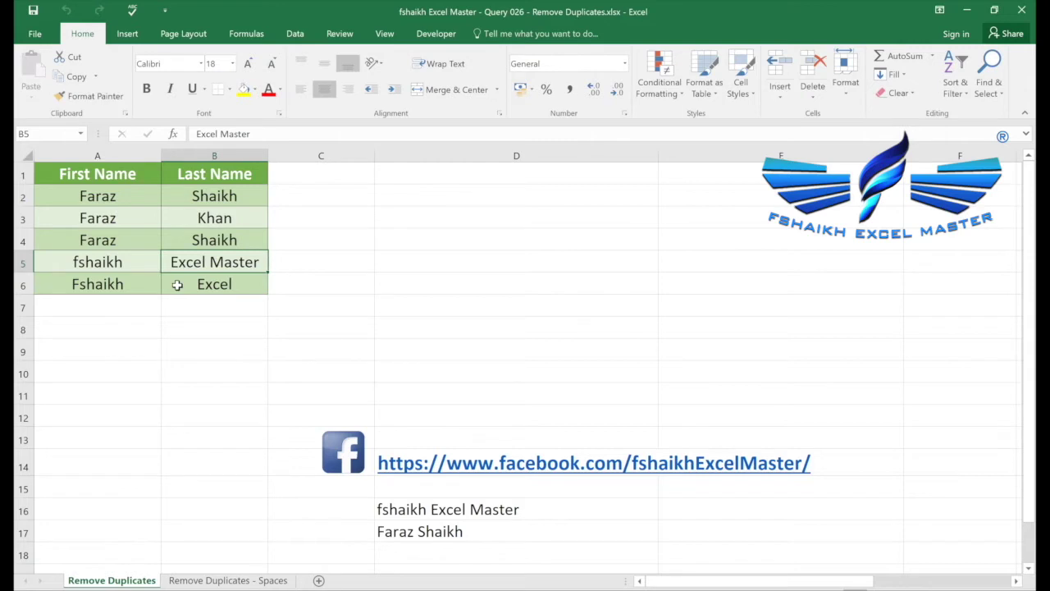
{"action": "left_click", "coordinate": [129, 211]}
{"action": "left_click", "coordinate": [133, 192]}
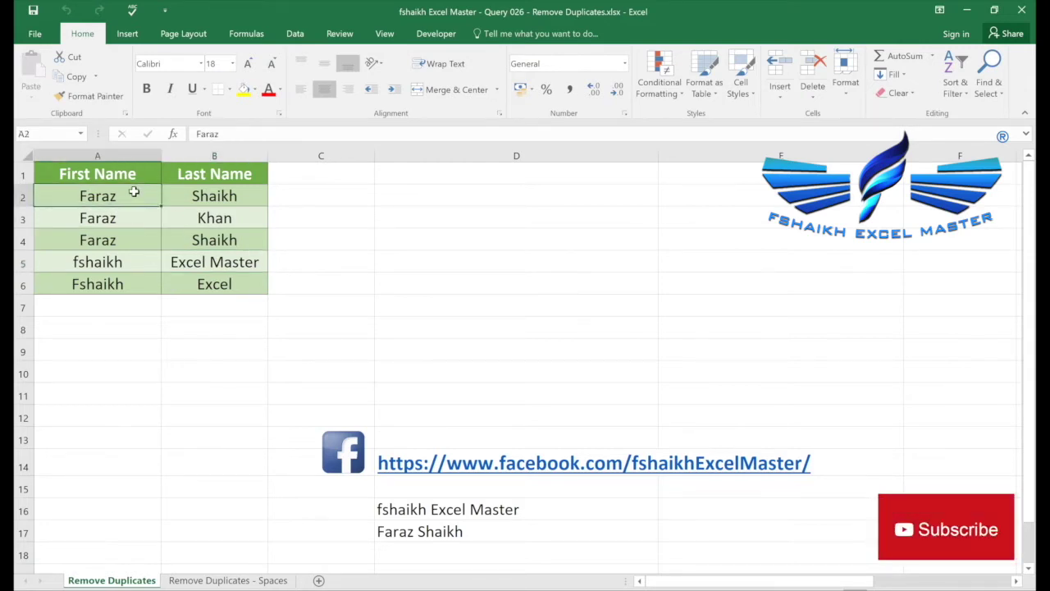
{"action": "left_click_drag", "start_coordinate": [134, 192], "coordinate": [135, 284]}
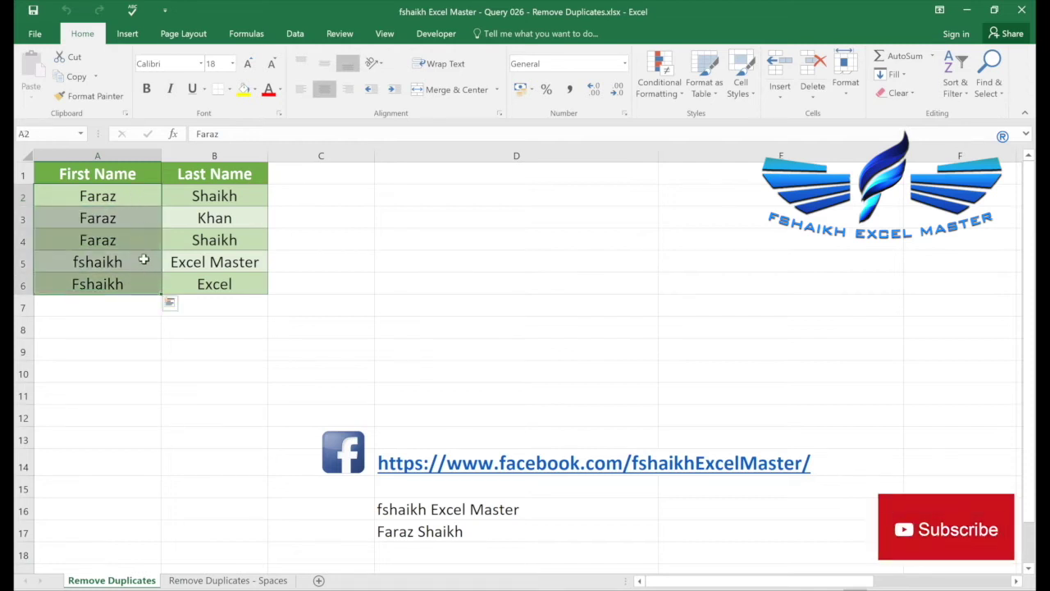
{"action": "left_click", "coordinate": [131, 155]}
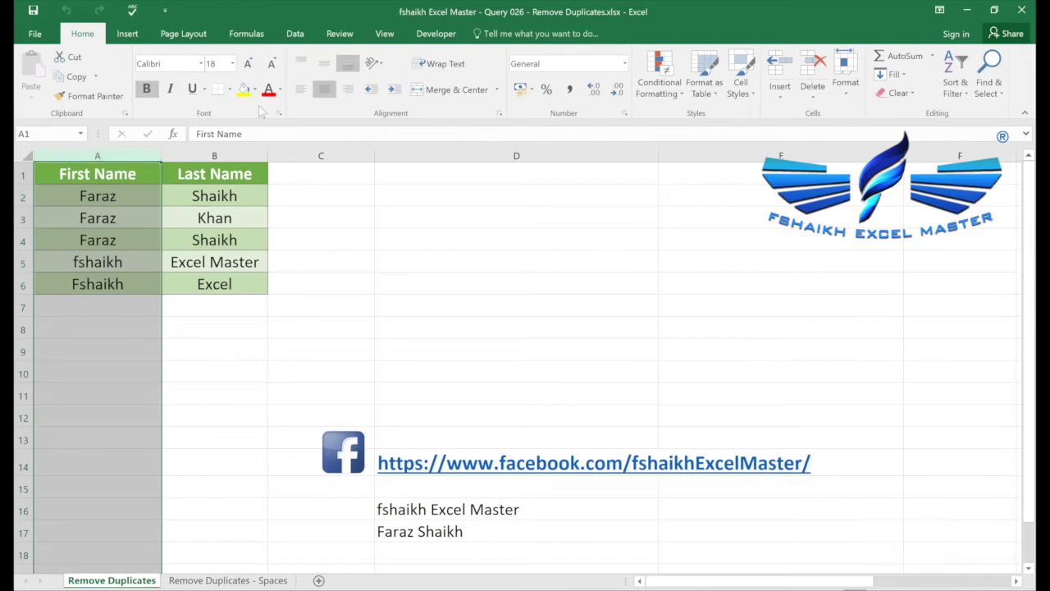
{"action": "left_click_drag", "start_coordinate": [105, 197], "coordinate": [115, 281]}
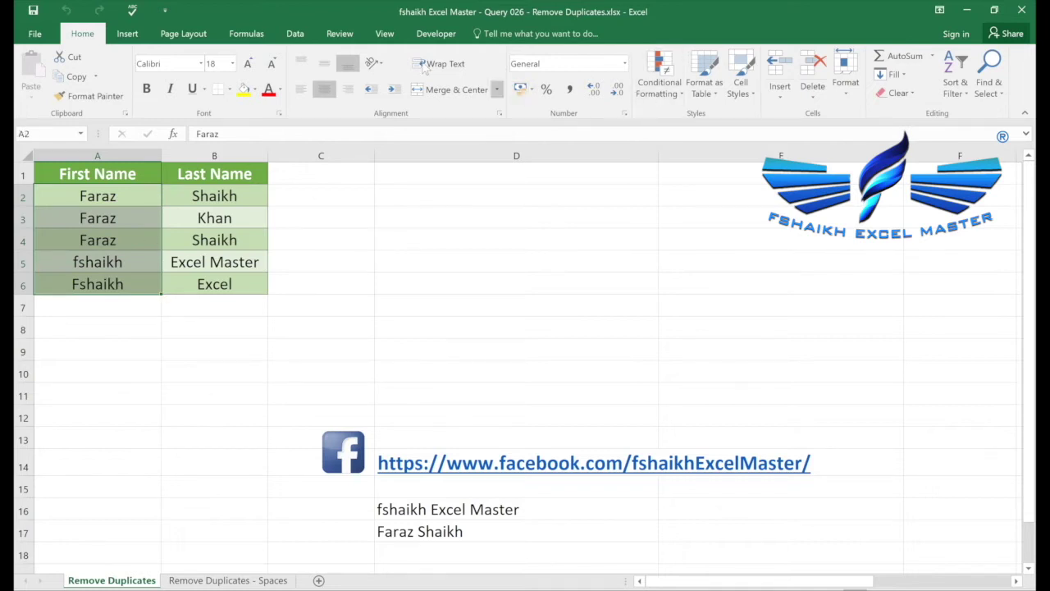
{"action": "left_click", "coordinate": [308, 38]}
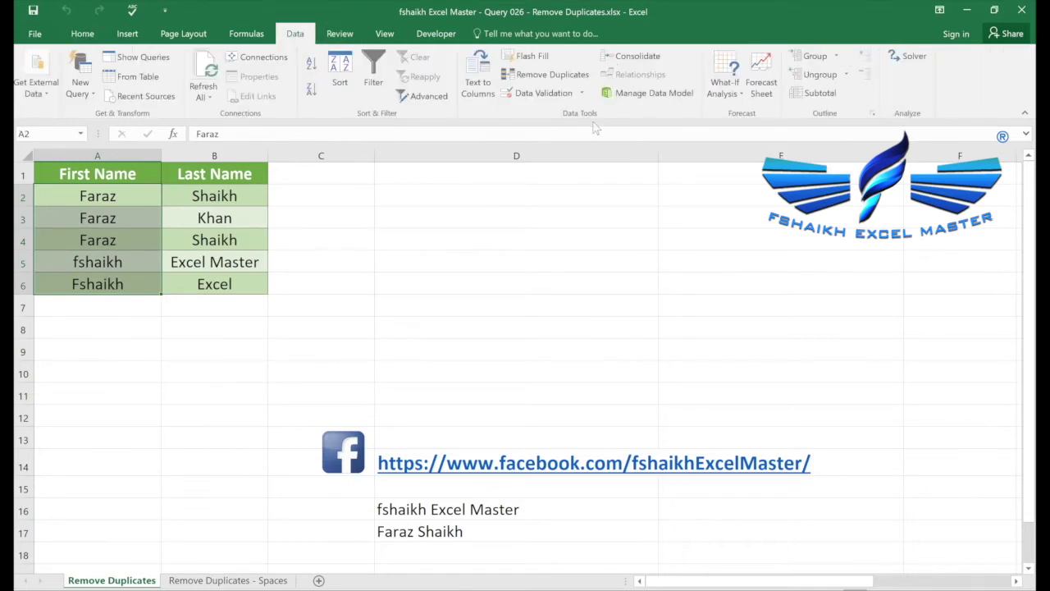
{"action": "left_click", "coordinate": [546, 75]}
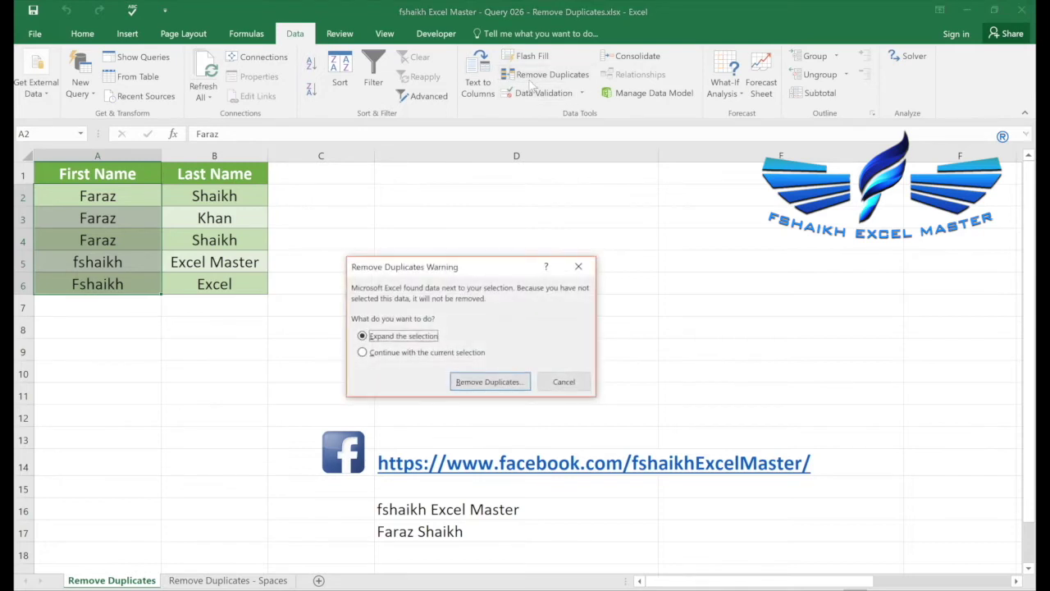
- Remove duplicates from A2:A6 alone with headers unticked, then undo the removal
{"action": "left_click", "coordinate": [400, 356]}
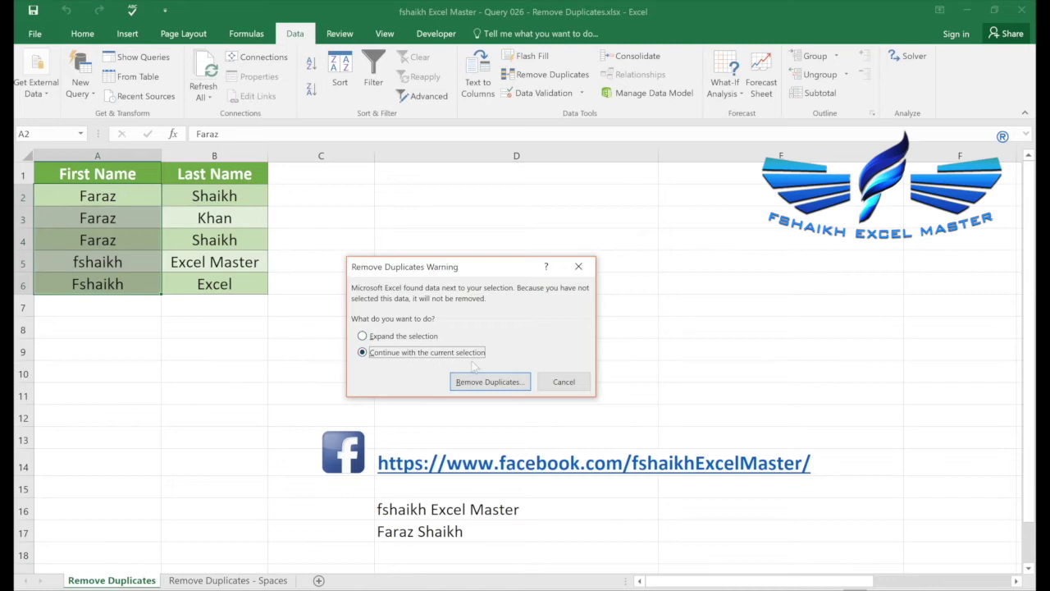
{"action": "left_click", "coordinate": [480, 382]}
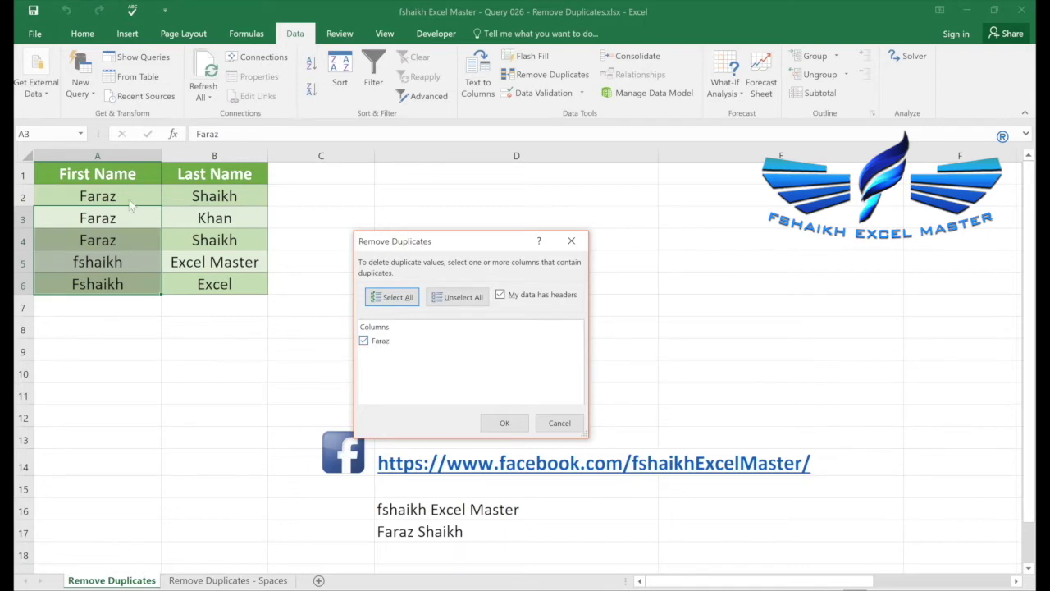
{"action": "left_click", "coordinate": [502, 295]}
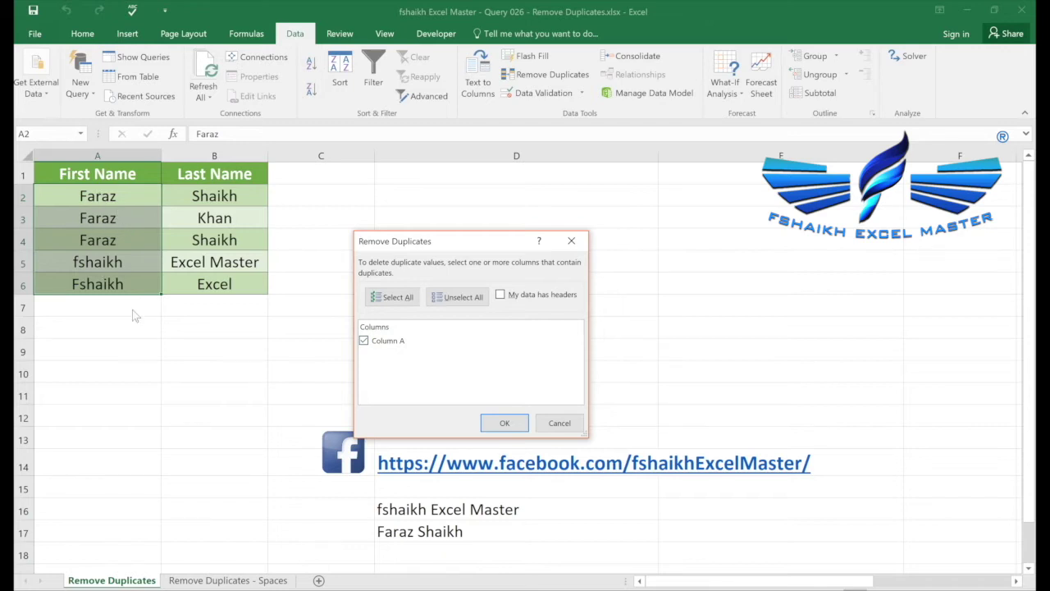
{"action": "left_click", "coordinate": [506, 423]}
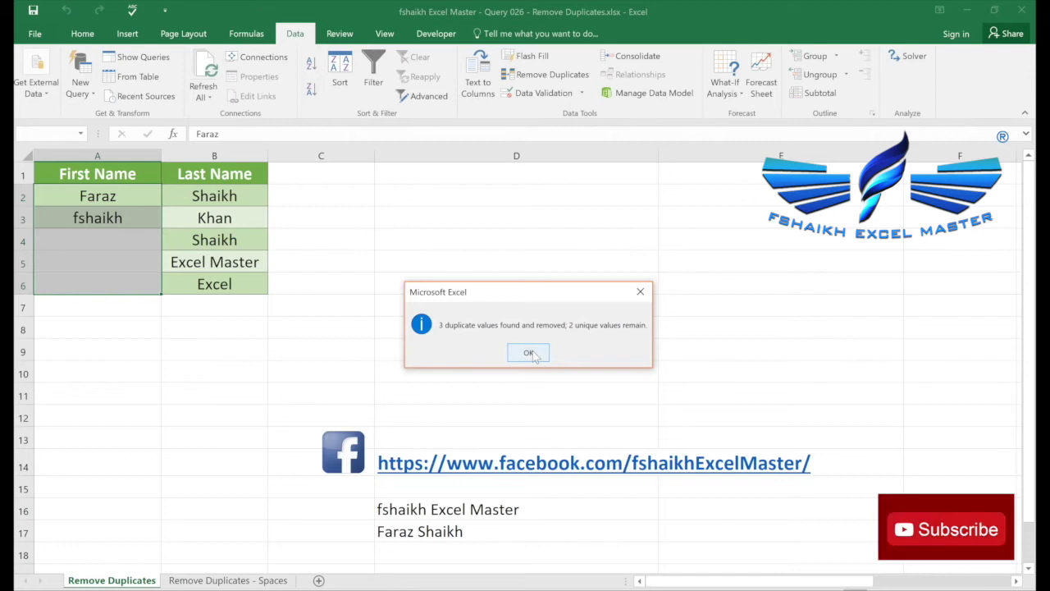
{"action": "left_click", "coordinate": [529, 353]}
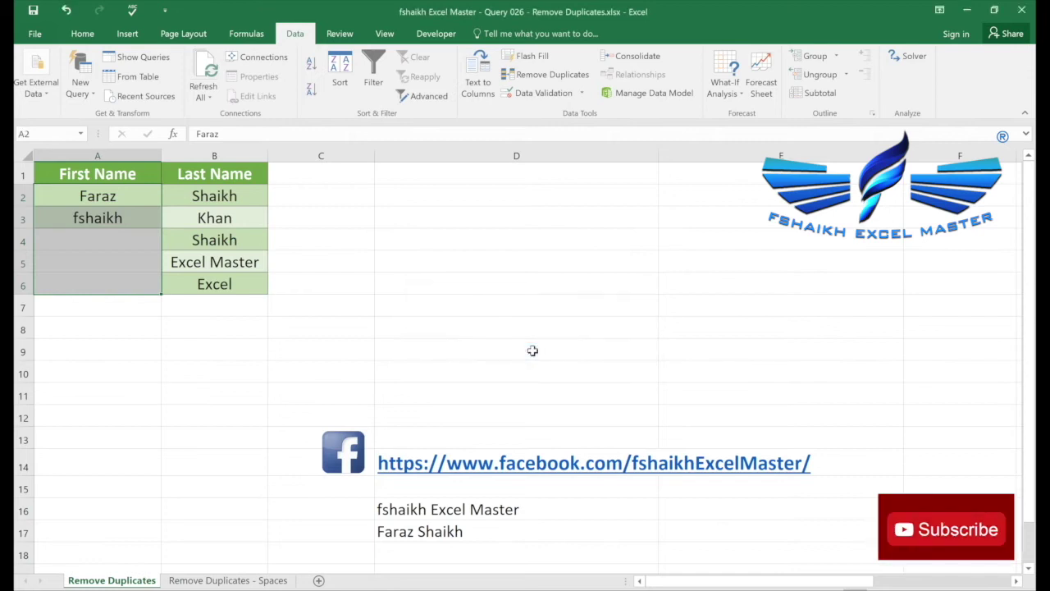
{"action": "key", "text": "ctrl+z"}
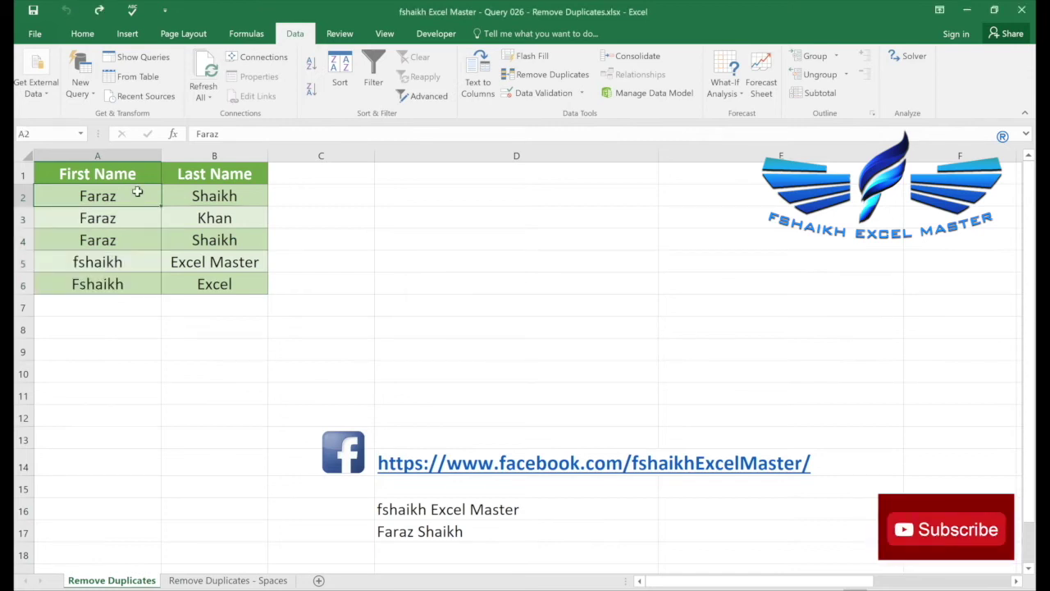
- From A1, press Ctrl+A to see the full name table range
{"action": "left_click", "coordinate": [119, 173]}
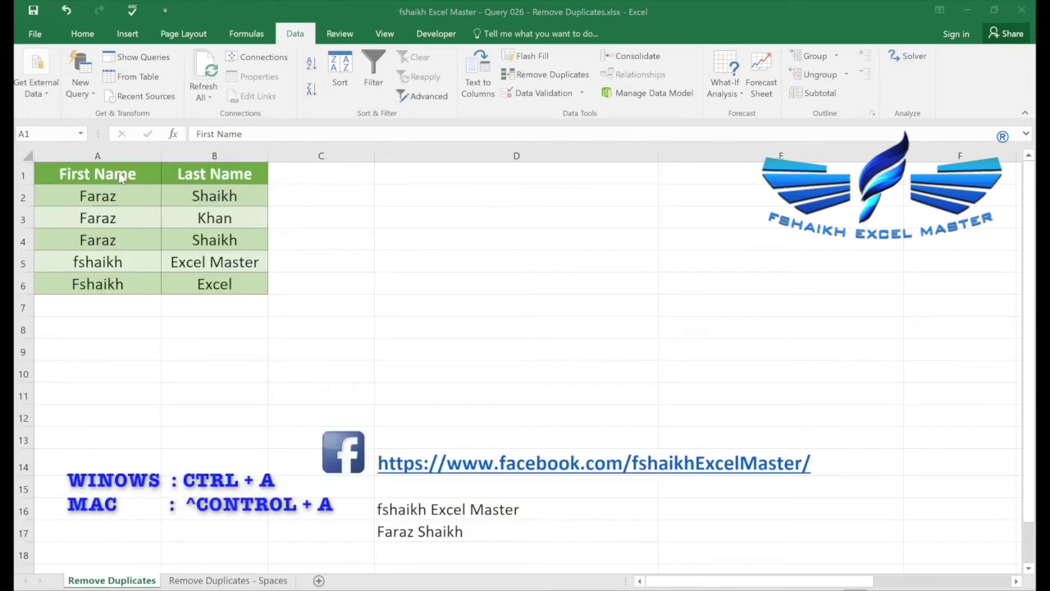
{"action": "left_click", "coordinate": [108, 180]}
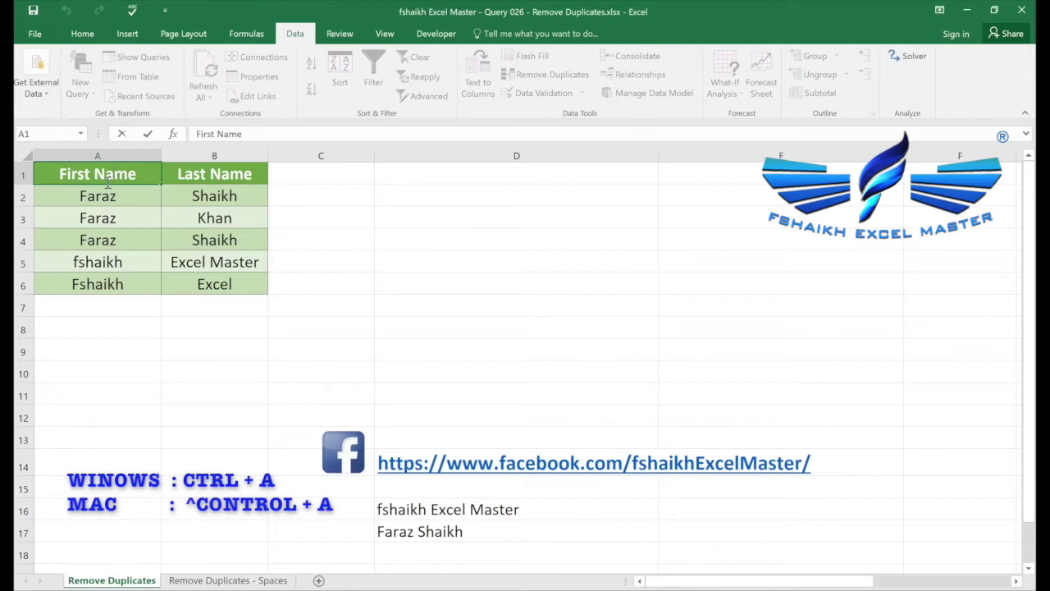
{"action": "key", "text": "ctrl+a"}
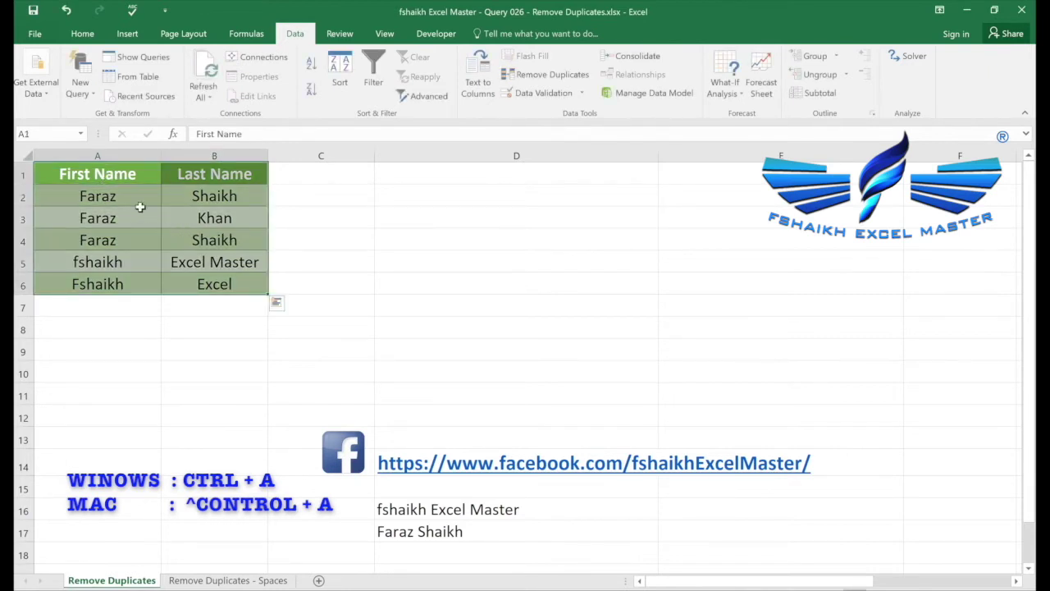
- Select the First Name column A1:A6 with its header and start Remove Duplicates
{"action": "double_click", "coordinate": [142, 173]}
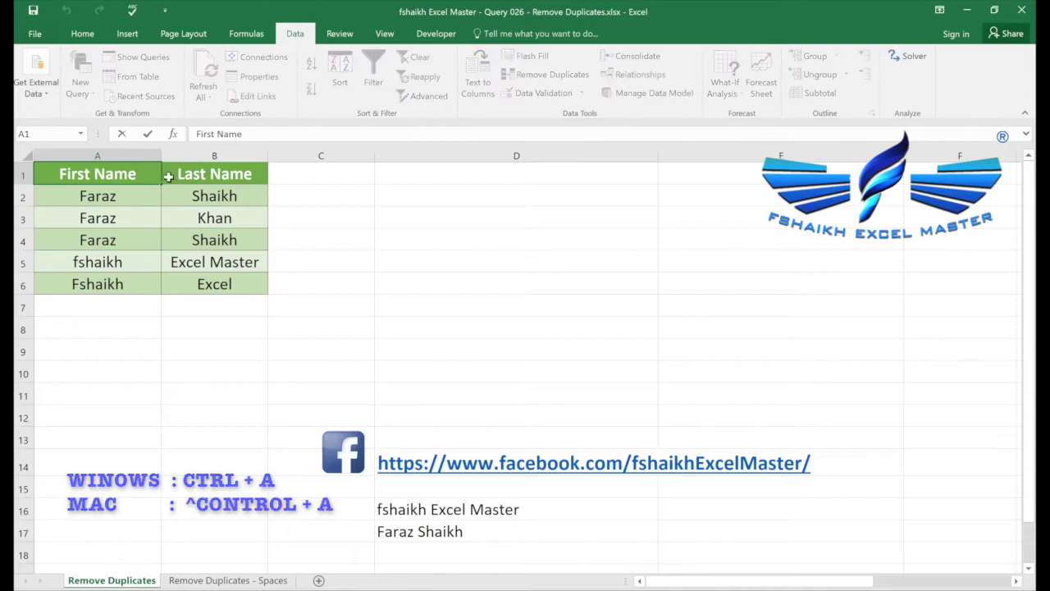
{"action": "left_click", "coordinate": [140, 205]}
{"action": "left_click", "coordinate": [140, 174]}
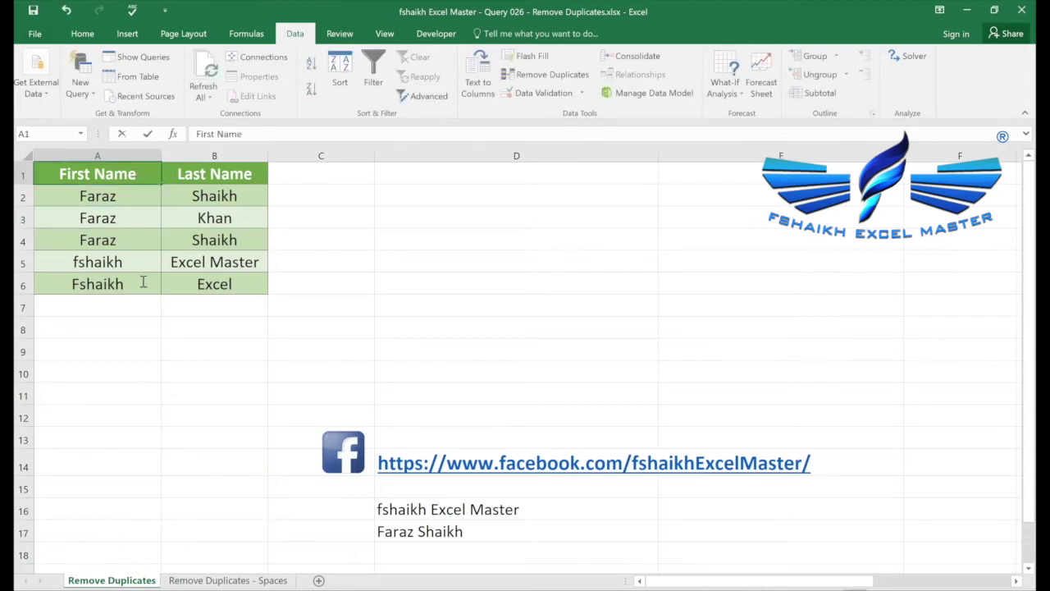
{"action": "left_click", "coordinate": [151, 200]}
{"action": "left_click", "coordinate": [148, 169]}
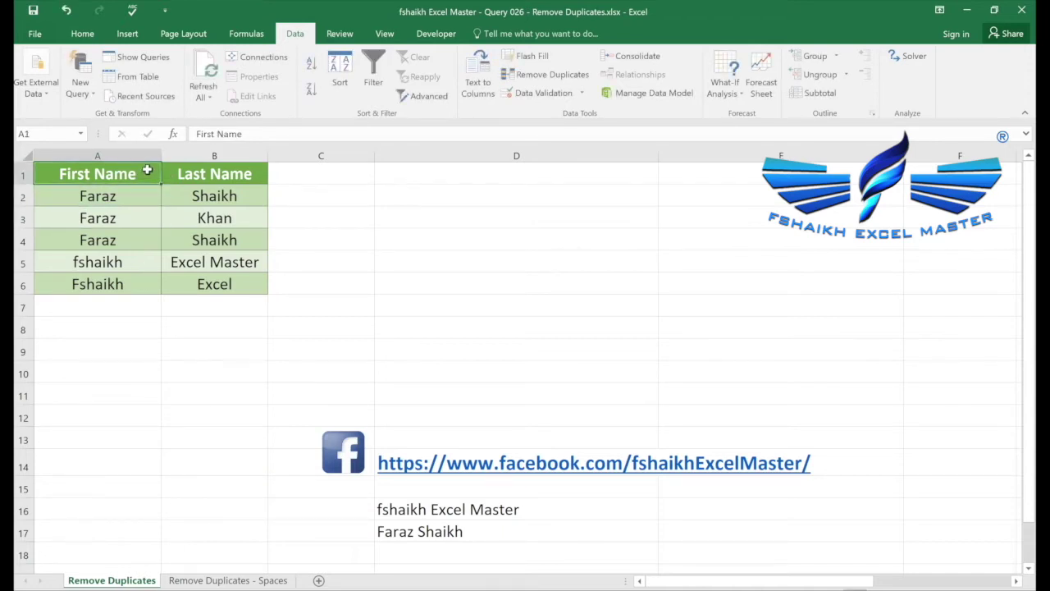
{"action": "left_click_drag", "start_coordinate": [148, 170], "coordinate": [150, 279]}
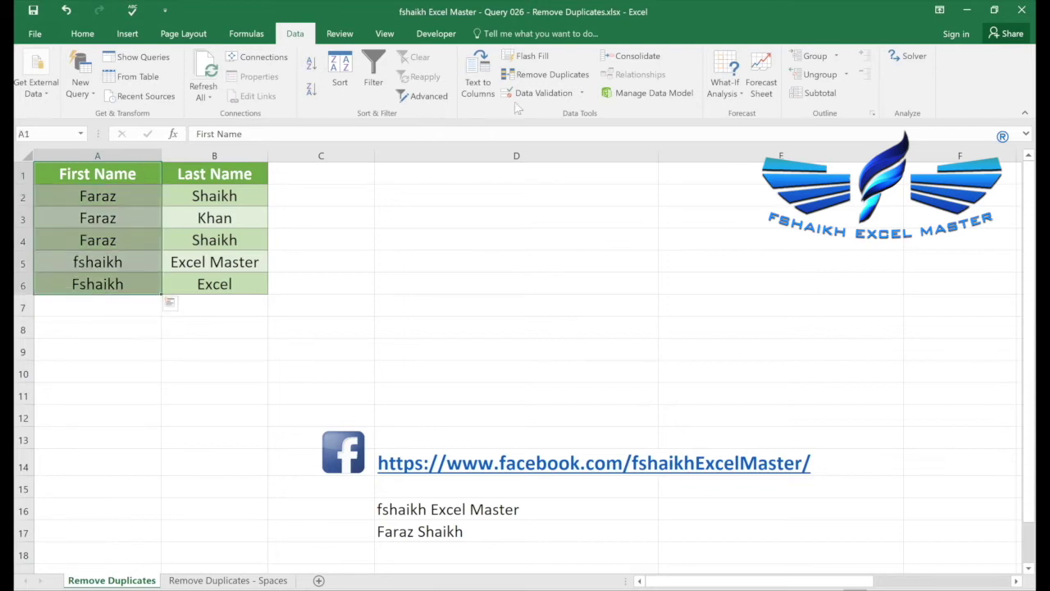
{"action": "left_click", "coordinate": [548, 75]}
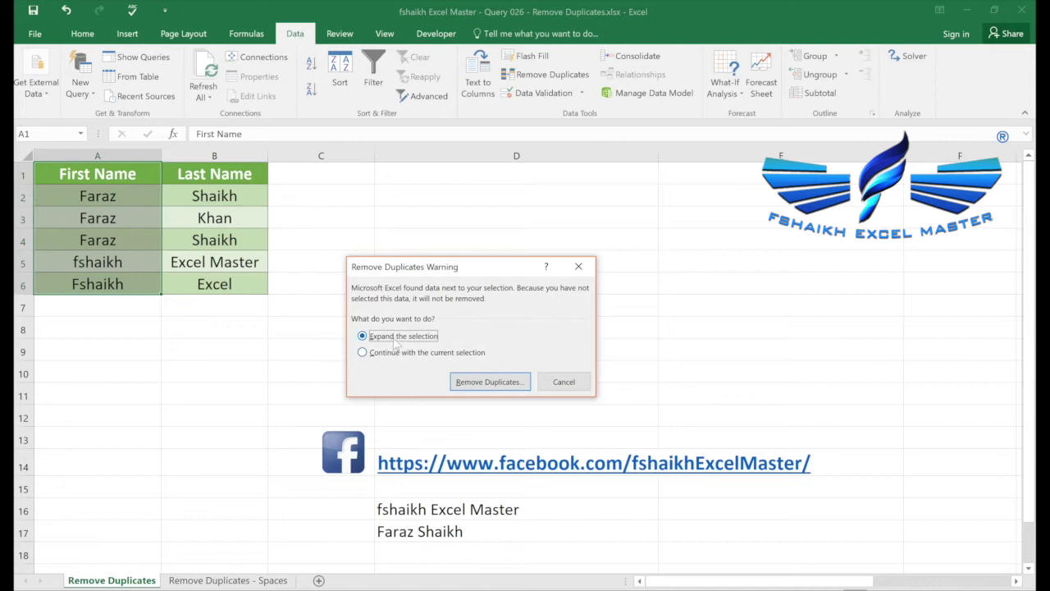
- Expand to include Last Name, remove rows duplicated across both columns, then undo it
{"action": "left_click", "coordinate": [480, 383]}
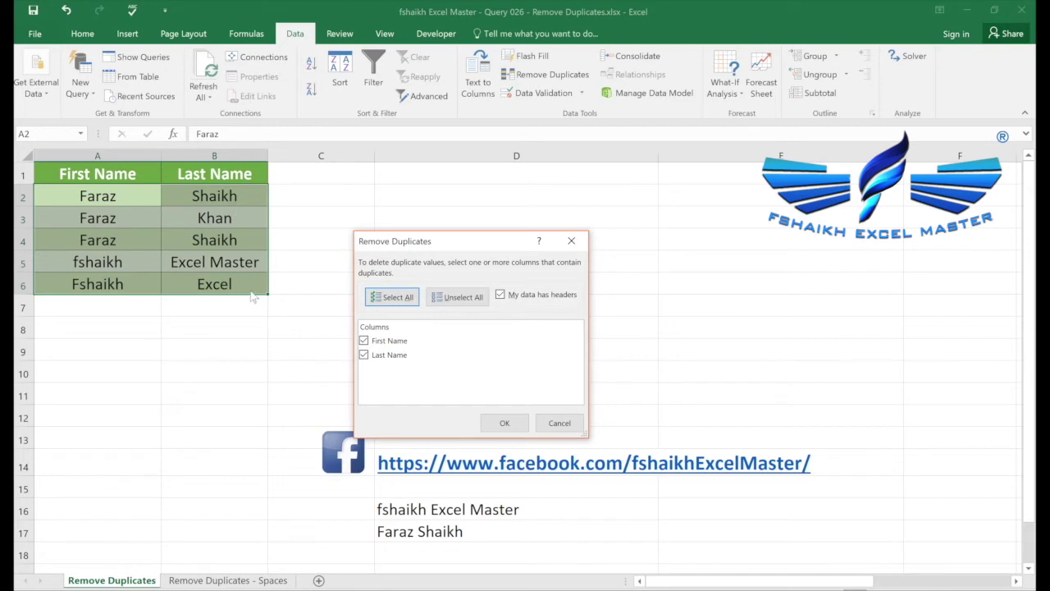
{"action": "left_click", "coordinate": [445, 301]}
{"action": "left_click", "coordinate": [406, 299]}
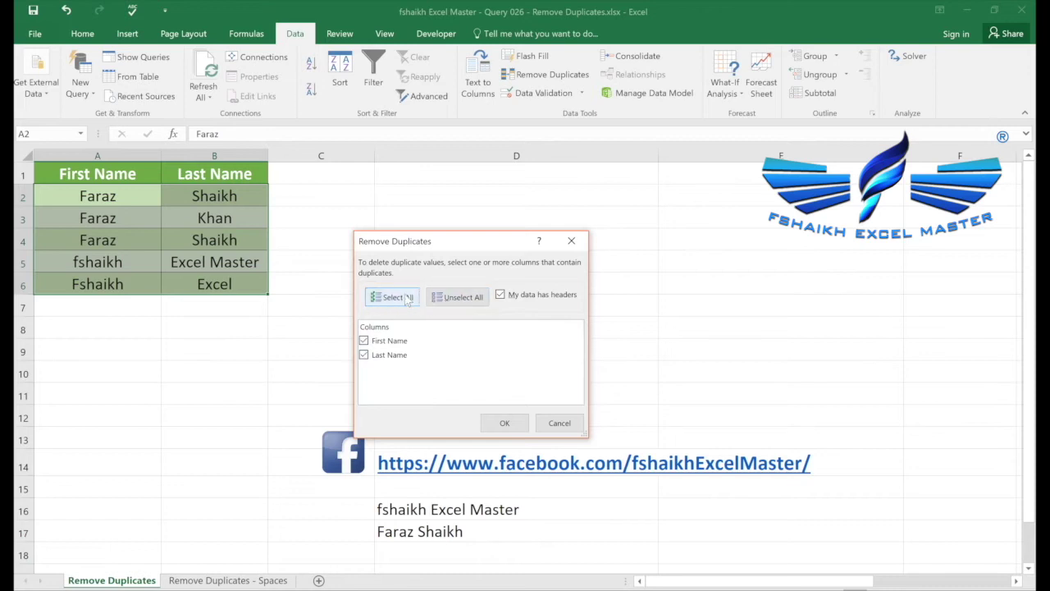
{"action": "left_click", "coordinate": [364, 342]}
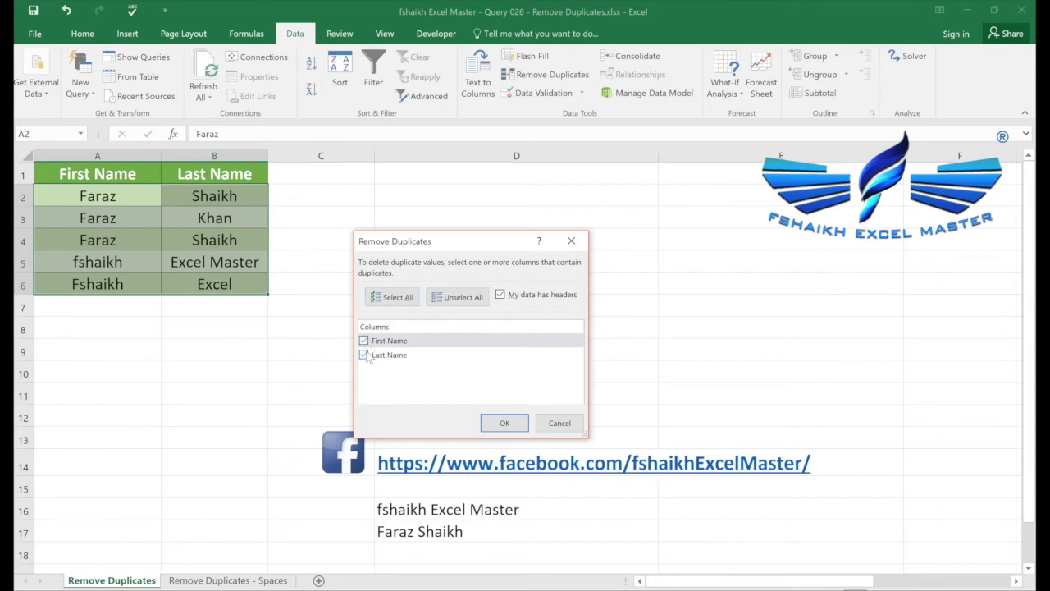
{"action": "left_click", "coordinate": [364, 341]}
{"action": "left_click", "coordinate": [364, 340]}
{"action": "left_click", "coordinate": [503, 429]}
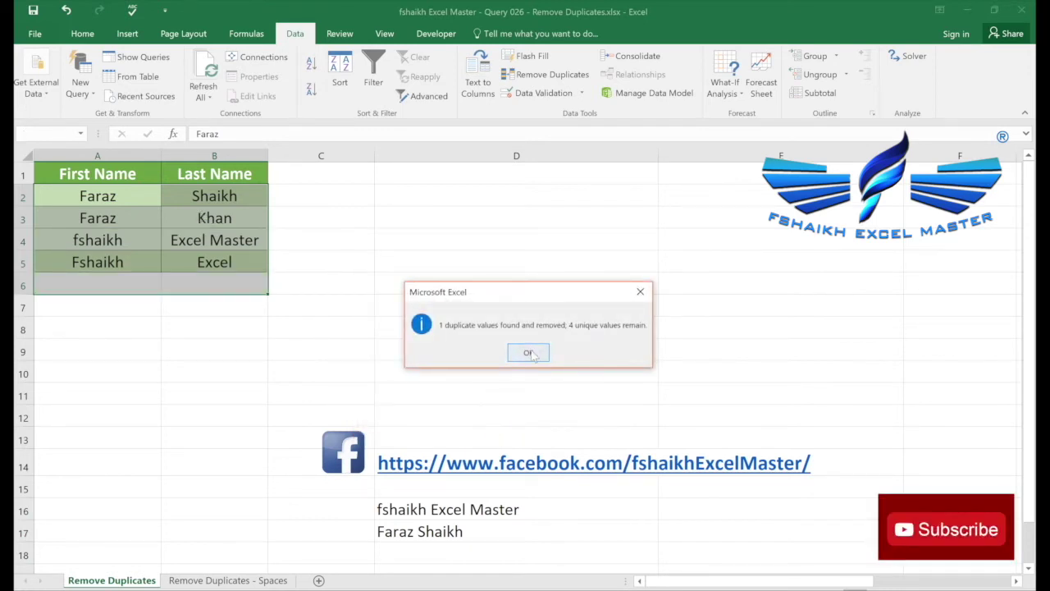
{"action": "left_click", "coordinate": [529, 353]}
{"action": "key", "text": "ctrl+z"}
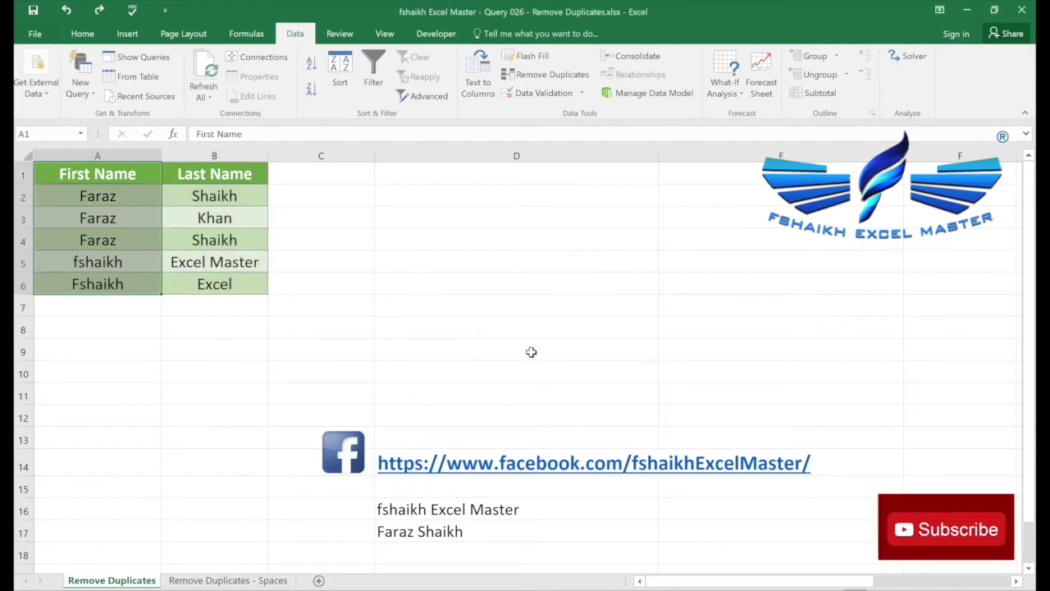
- Remove duplicates judged by Last Name only, deleting one row, then undo it
{"action": "left_click", "coordinate": [544, 74]}
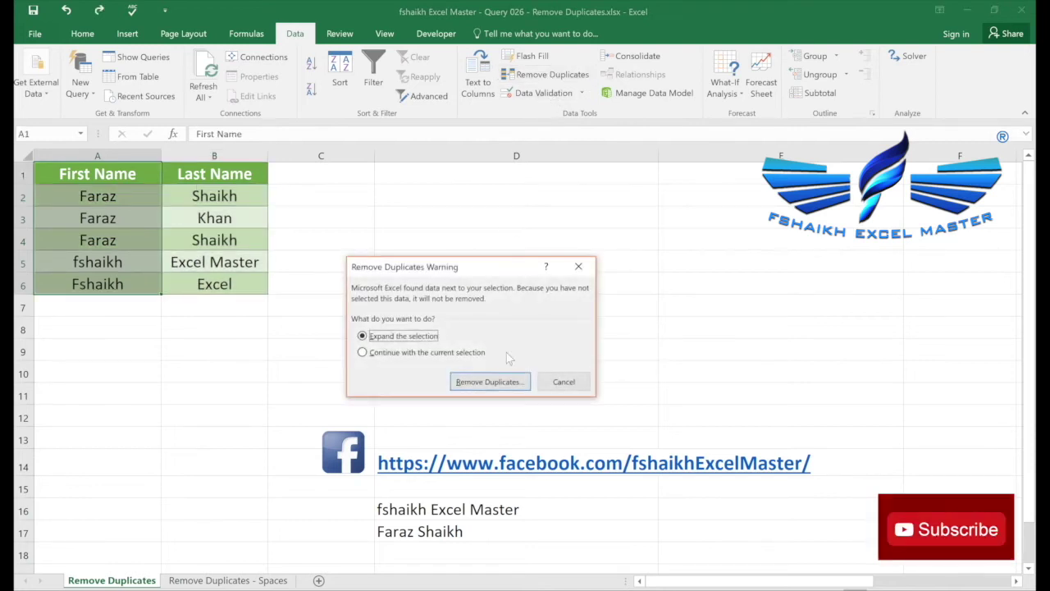
{"action": "left_click", "coordinate": [488, 382]}
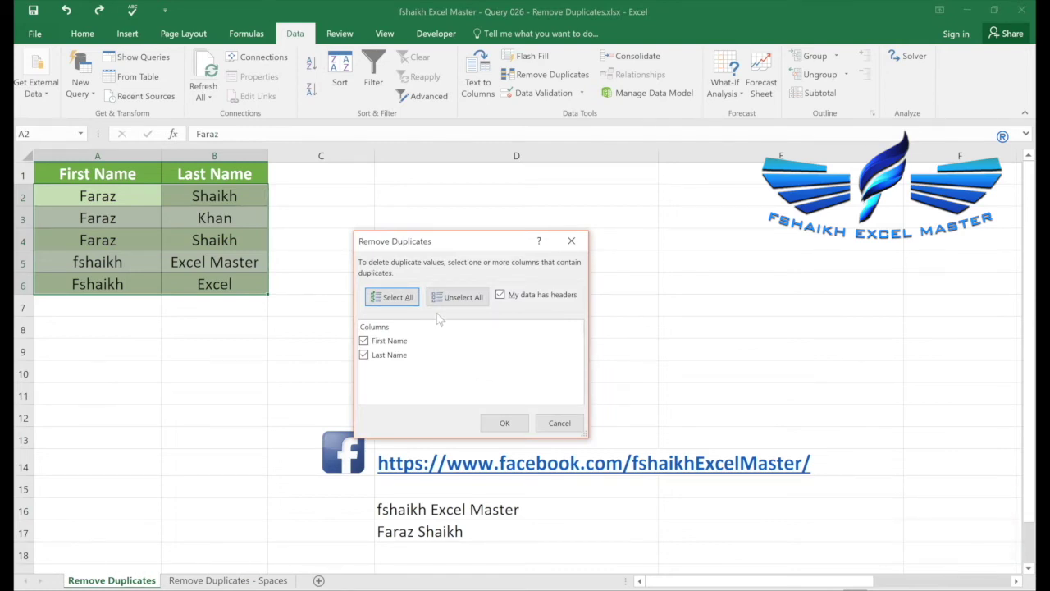
{"action": "left_click", "coordinate": [391, 343]}
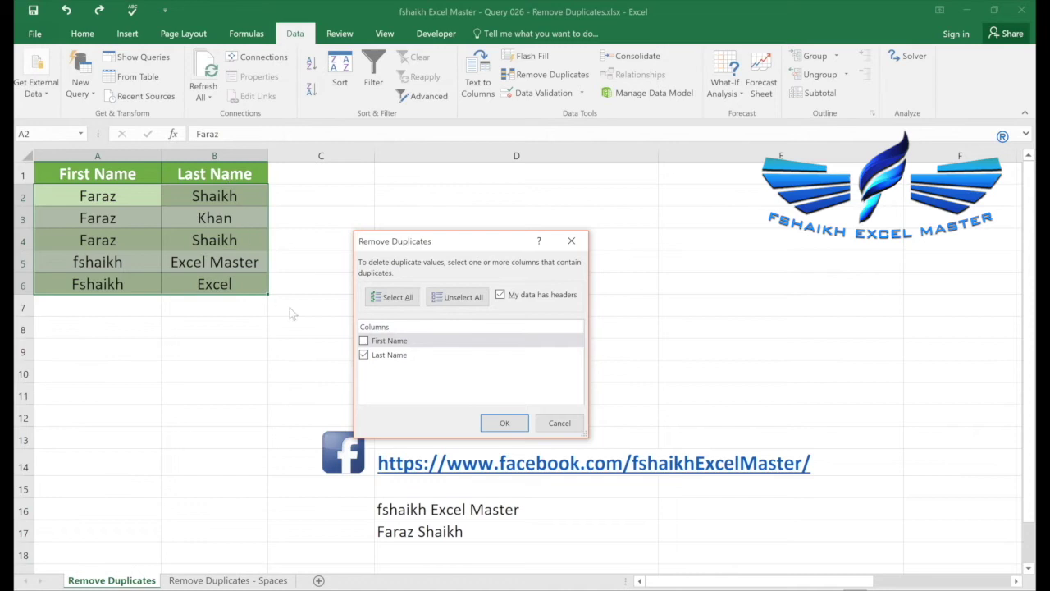
{"action": "left_click", "coordinate": [512, 422]}
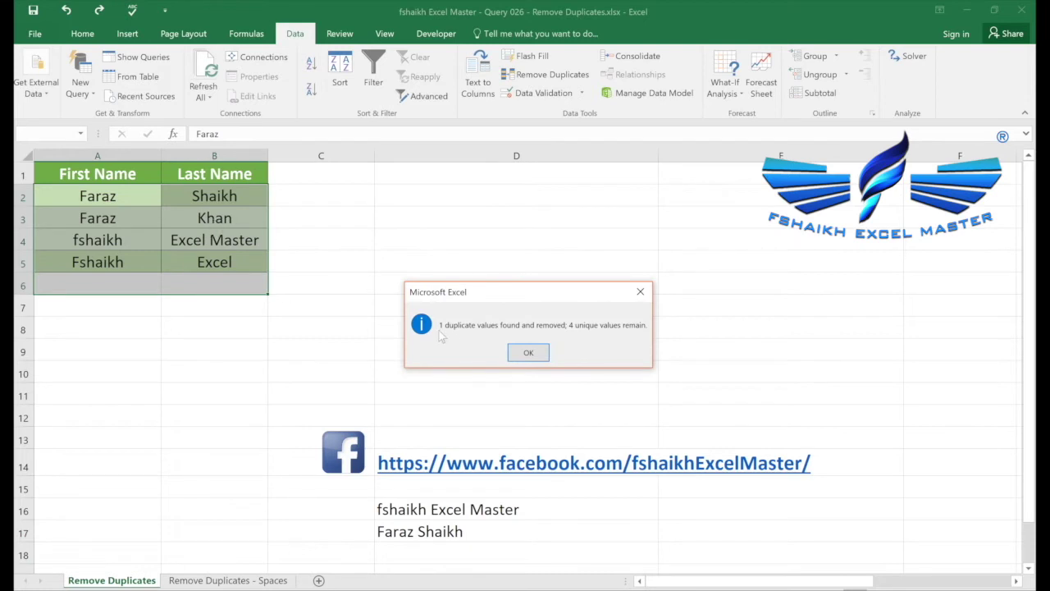
{"action": "left_click", "coordinate": [528, 353]}
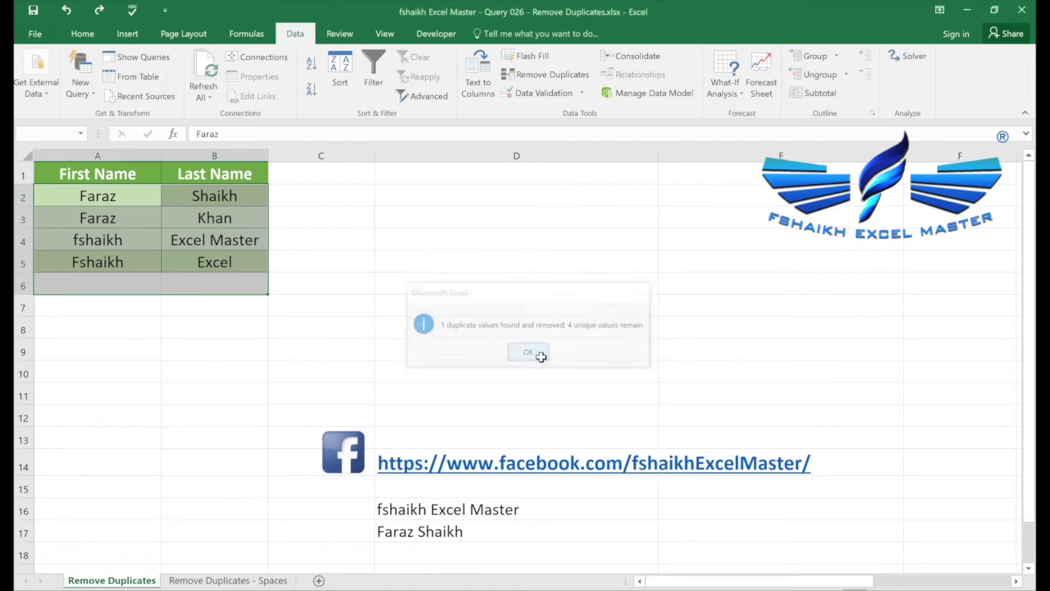
{"action": "key", "text": "ctrl+z"}
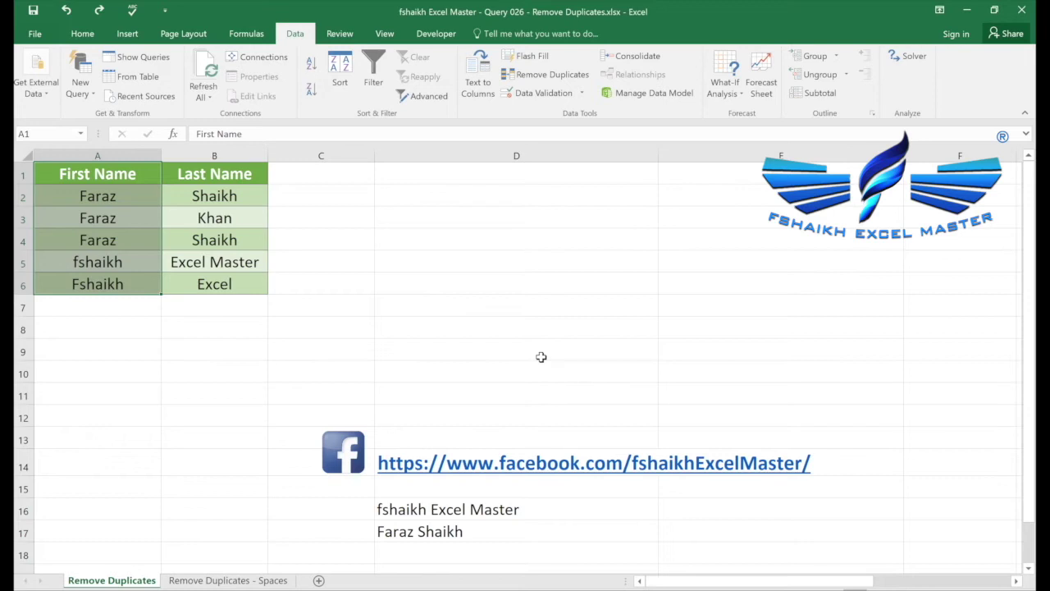
- Remove duplicates by First Name only, check the two remaining entries, then undo
{"action": "left_click", "coordinate": [546, 75]}
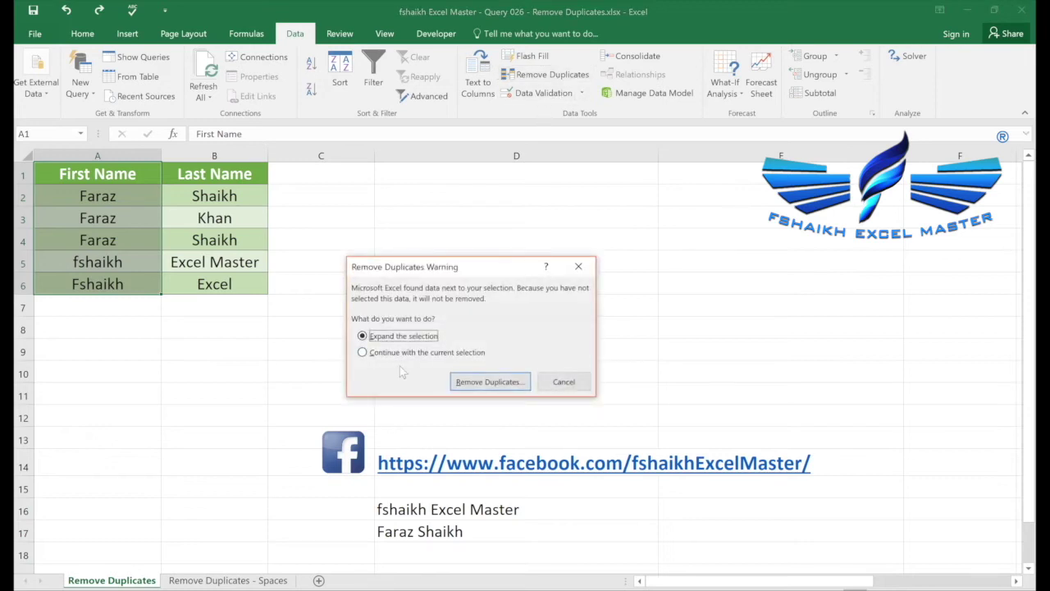
{"action": "left_click", "coordinate": [490, 382]}
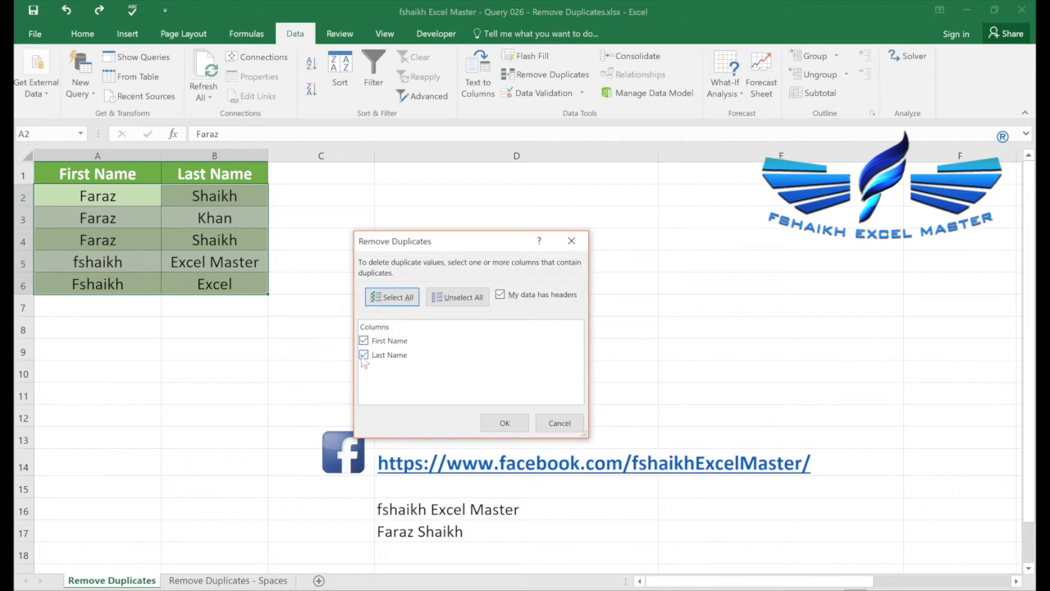
{"action": "left_click", "coordinate": [364, 356]}
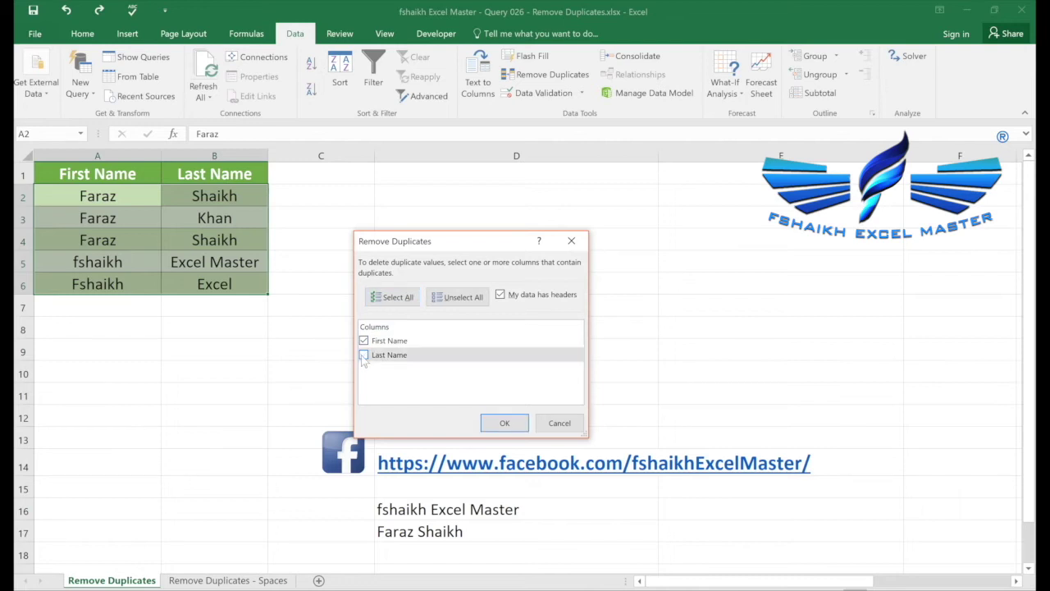
{"action": "left_click", "coordinate": [502, 423]}
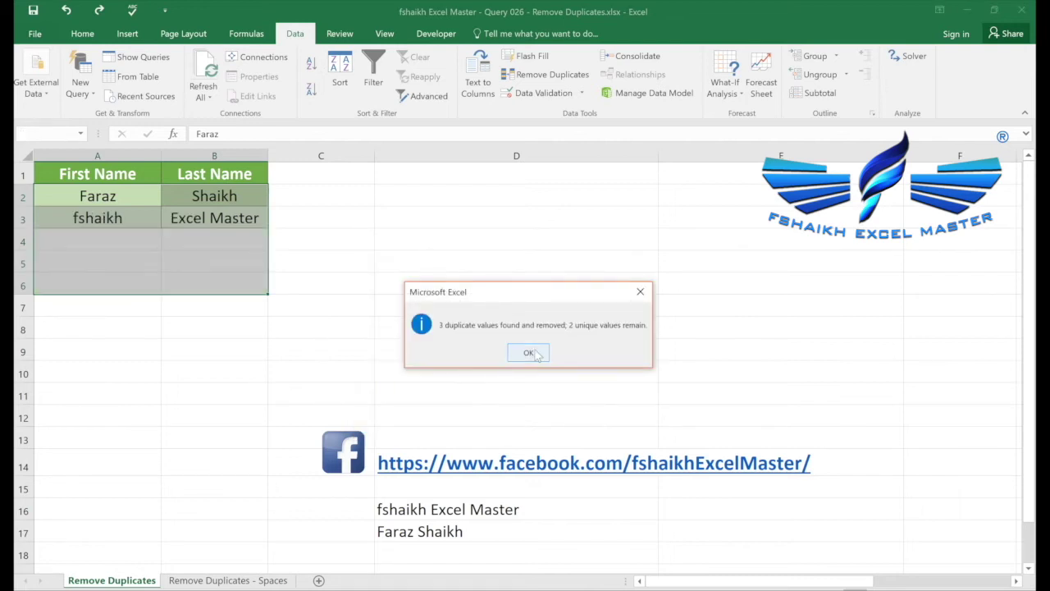
{"action": "left_click", "coordinate": [534, 354]}
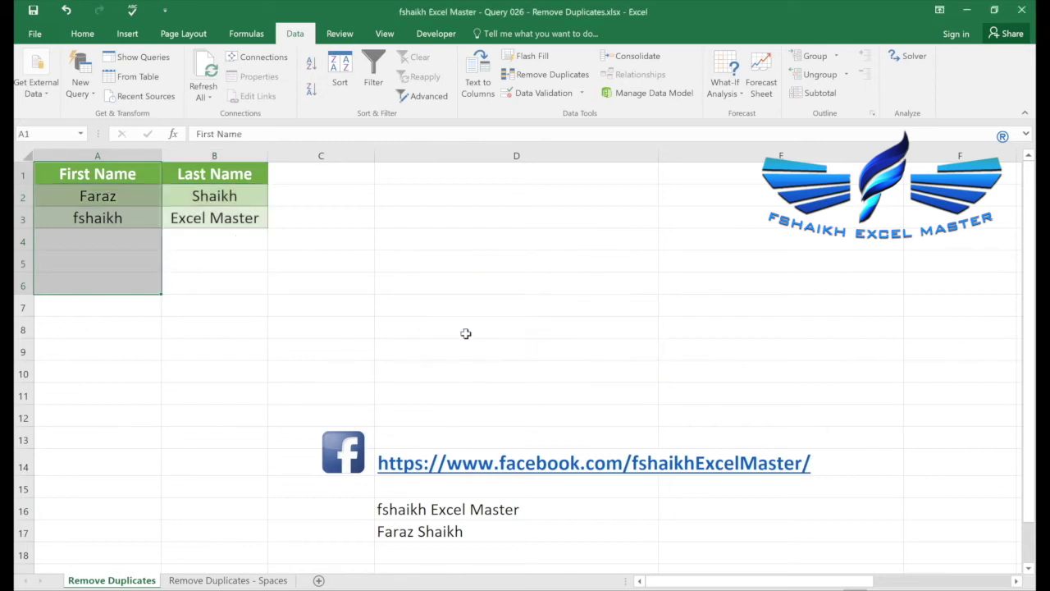
{"action": "left_click", "coordinate": [127, 197]}
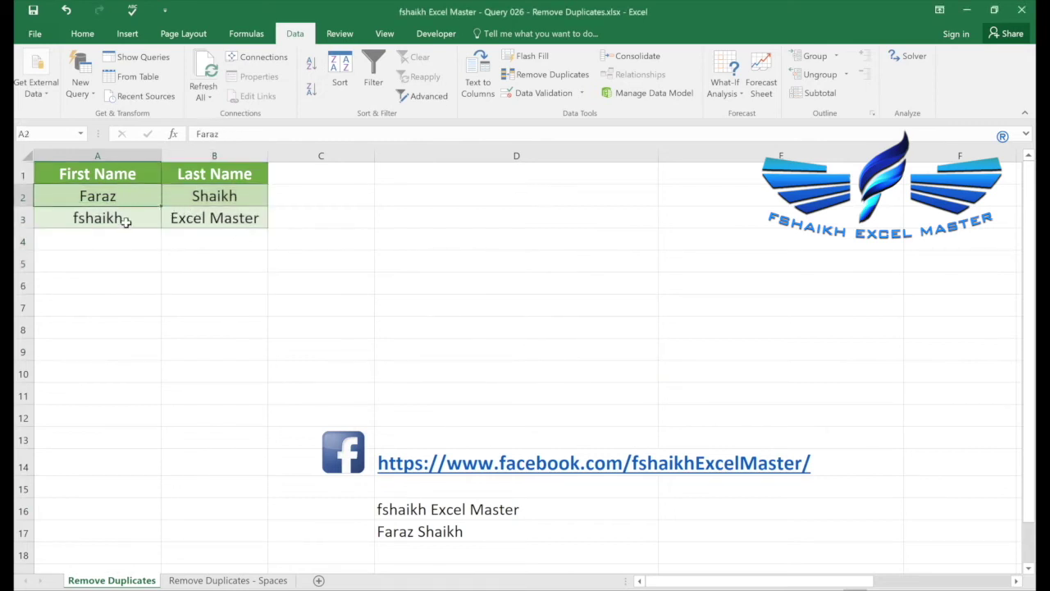
{"action": "left_click", "coordinate": [124, 222]}
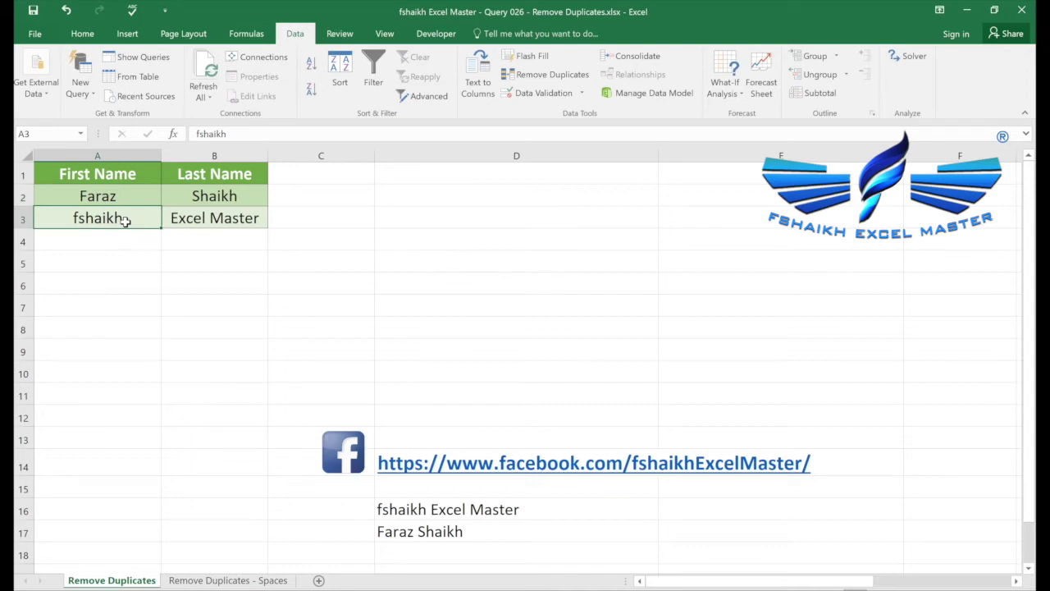
{"action": "key", "text": "ctrl+z"}
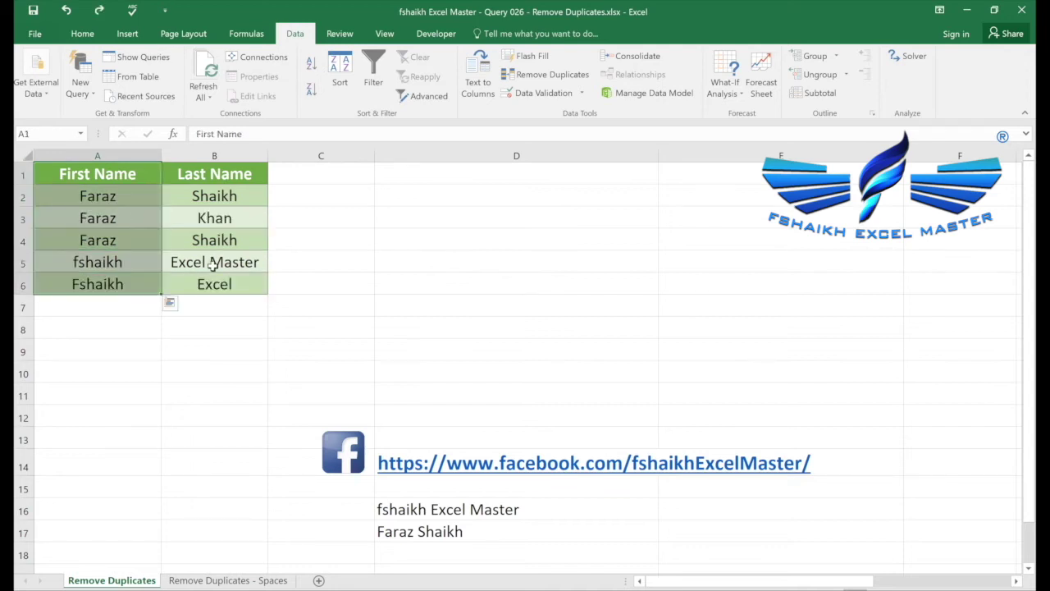
{"action": "left_click", "coordinate": [213, 265]}
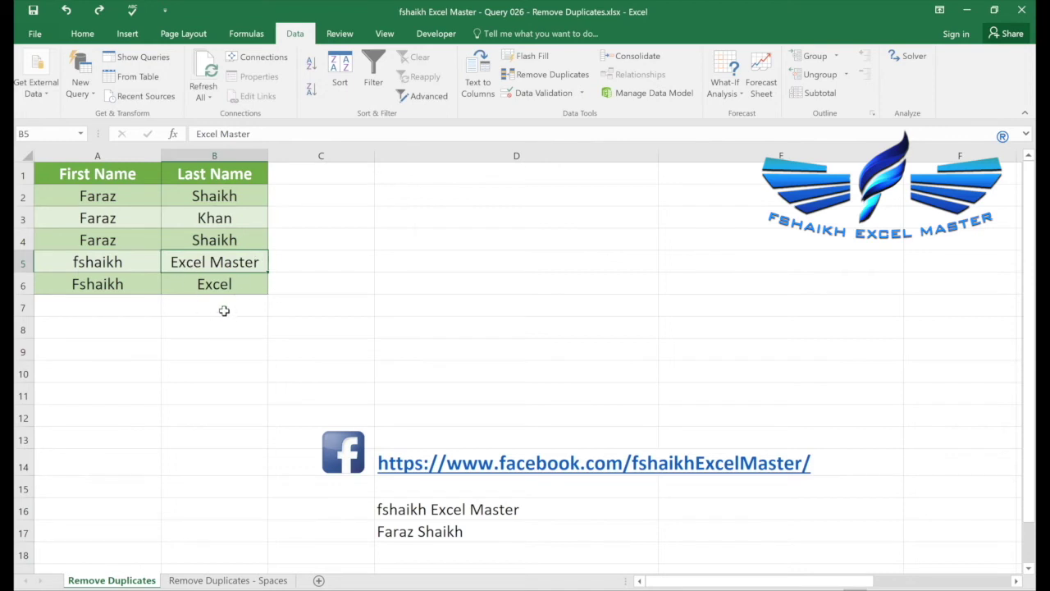
{"action": "left_click", "coordinate": [130, 212]}
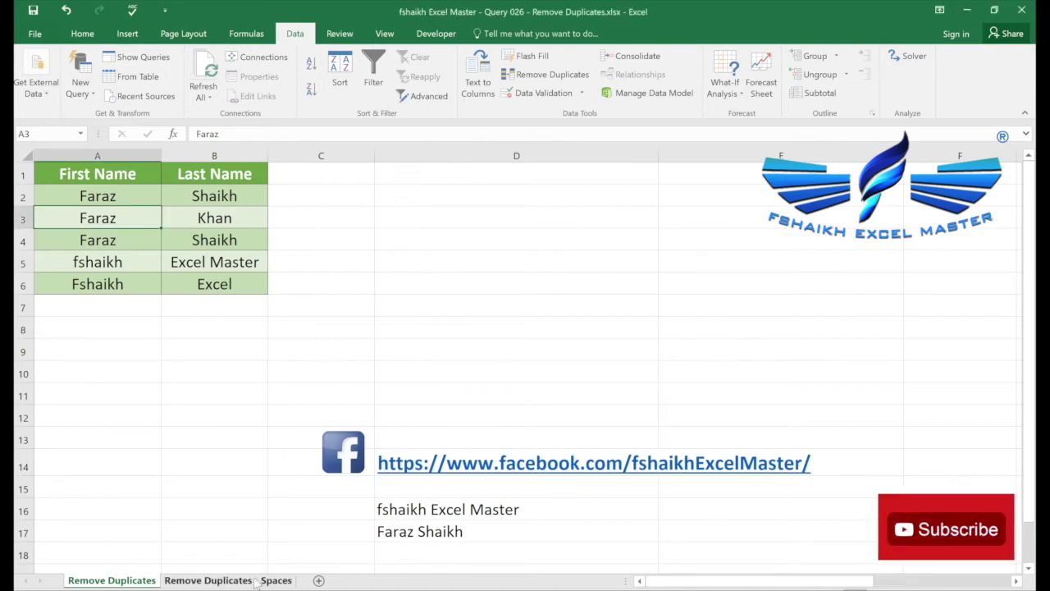
- On the Remove Duplicates - Spaces sheet, inspect the space-padded Faraz entries in A3 and A4
{"action": "left_click", "coordinate": [256, 581]}
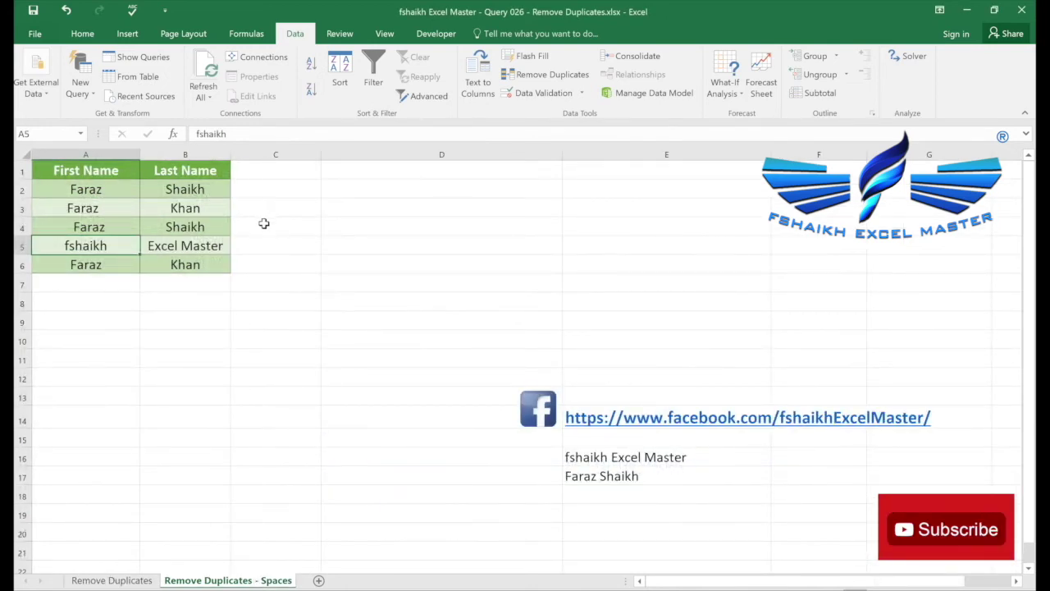
{"action": "left_click", "coordinate": [102, 189]}
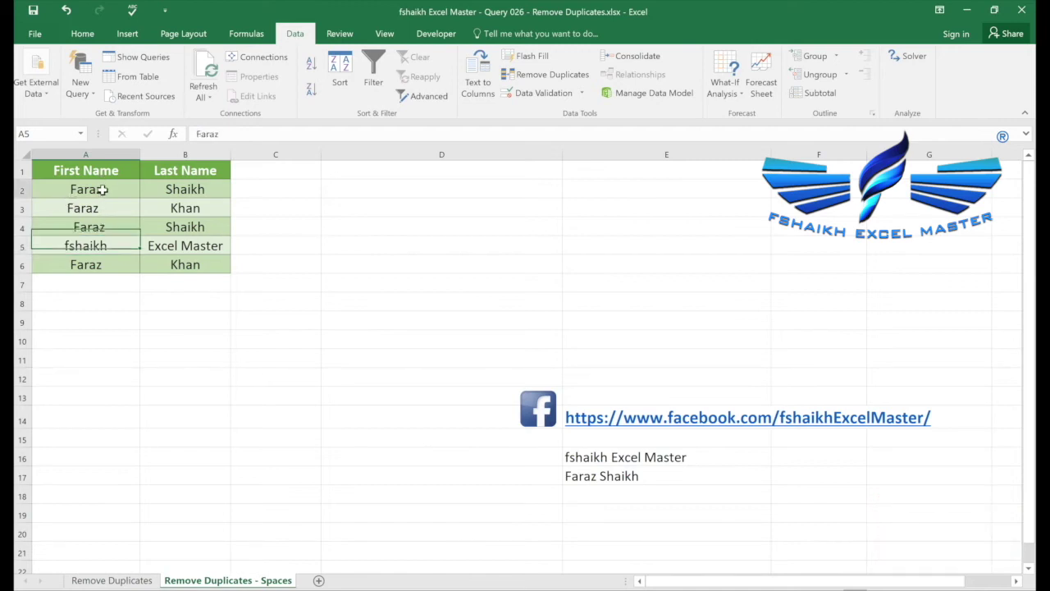
{"action": "left_click", "coordinate": [105, 264]}
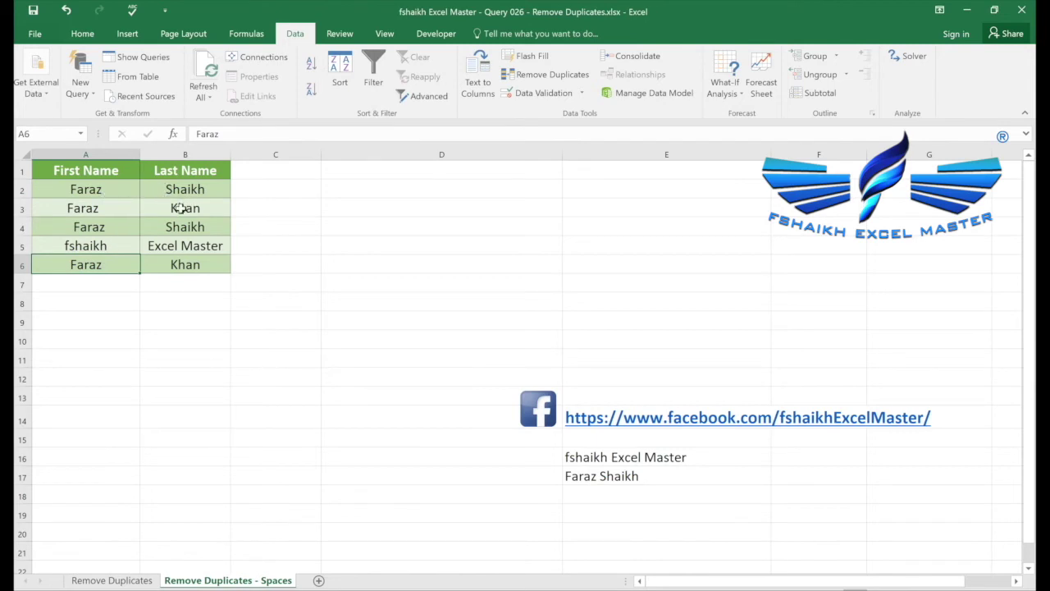
{"action": "left_click", "coordinate": [118, 208]}
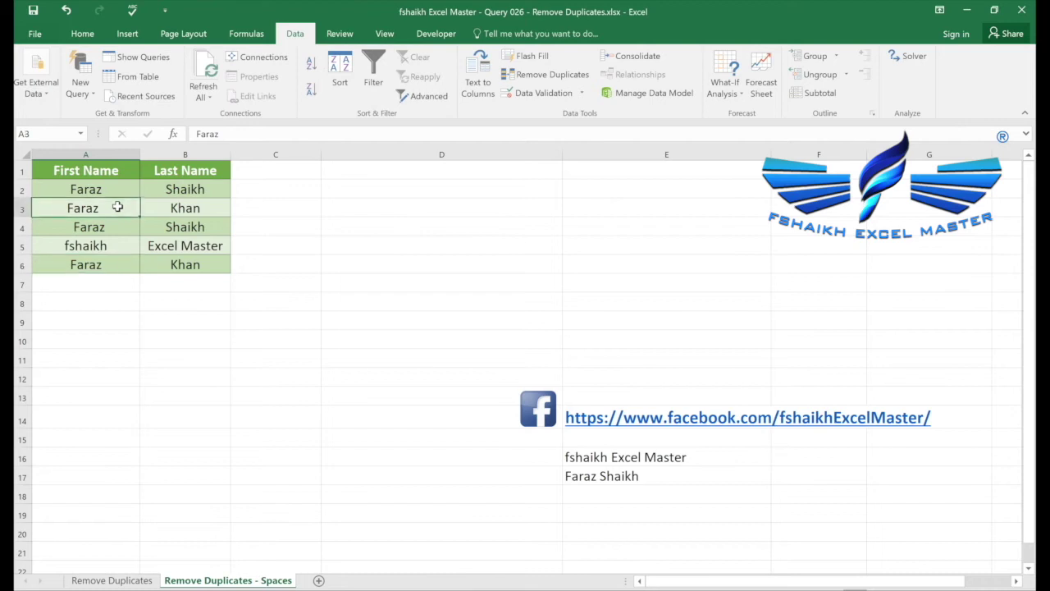
{"action": "double_click", "coordinate": [117, 207]}
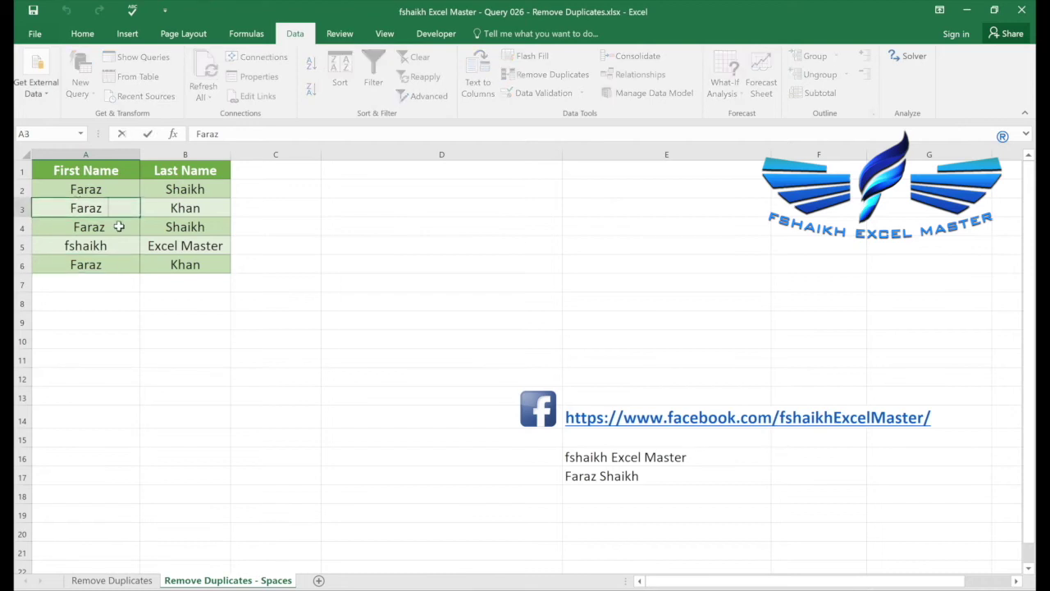
{"action": "left_click", "coordinate": [115, 227]}
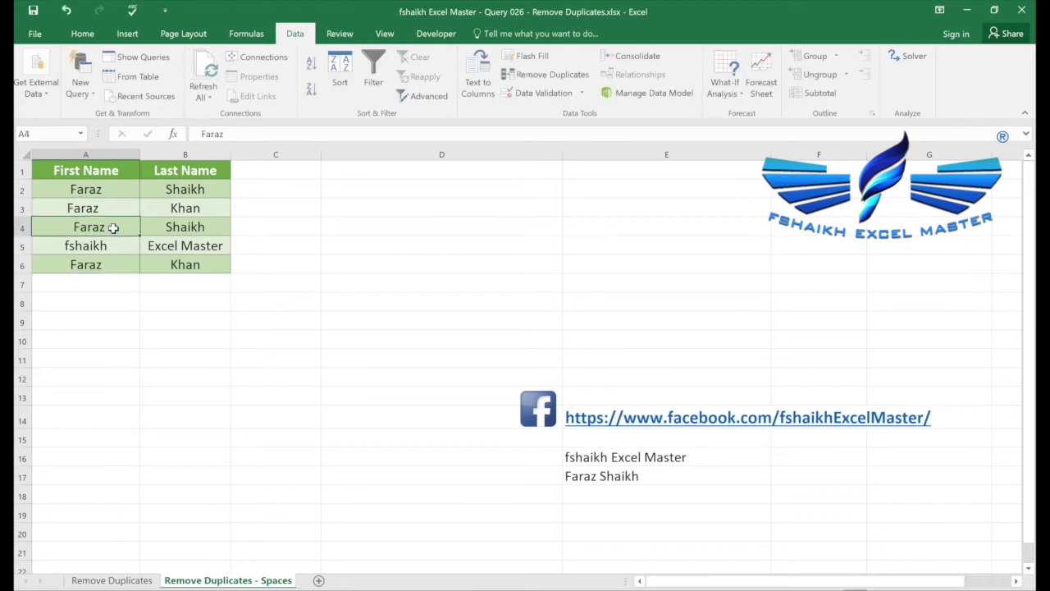
{"action": "double_click", "coordinate": [114, 228]}
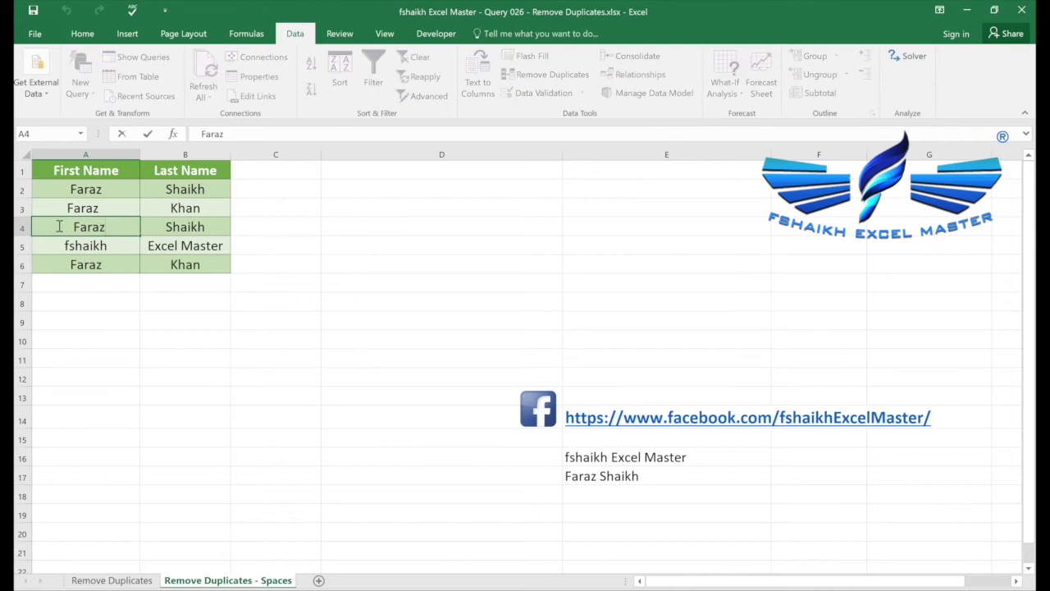
{"action": "left_click", "coordinate": [267, 182]}
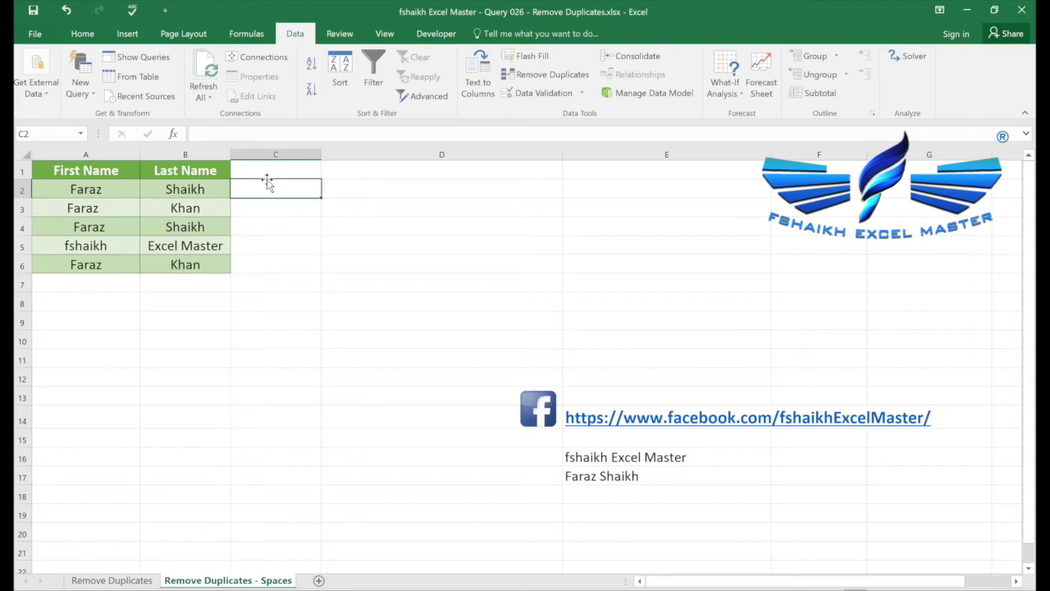
- Enter the heading Helper in C1
{"action": "left_click", "coordinate": [299, 166]}
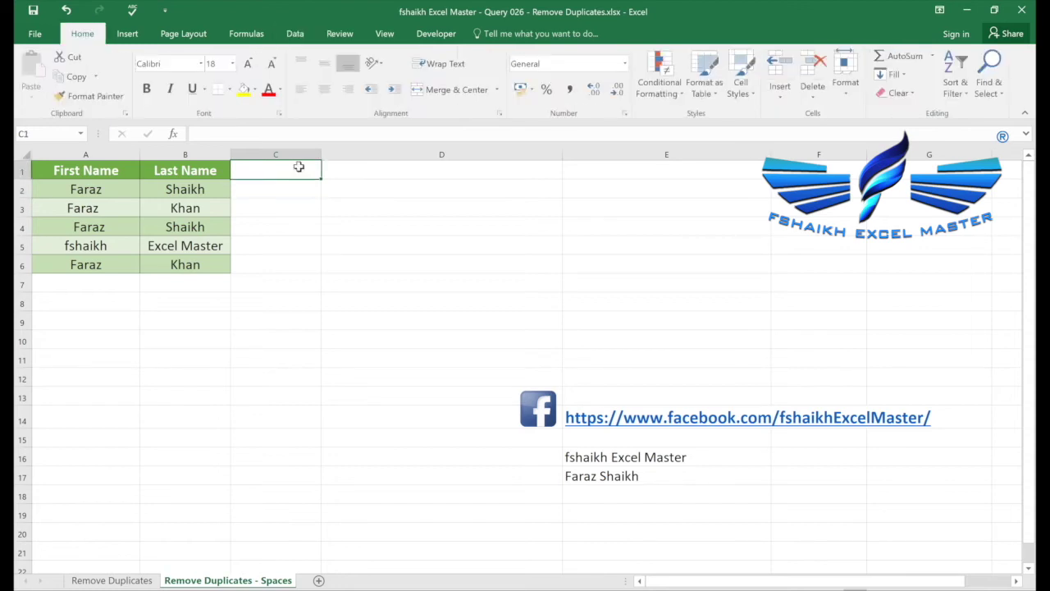
{"action": "type", "text": "Helper"}
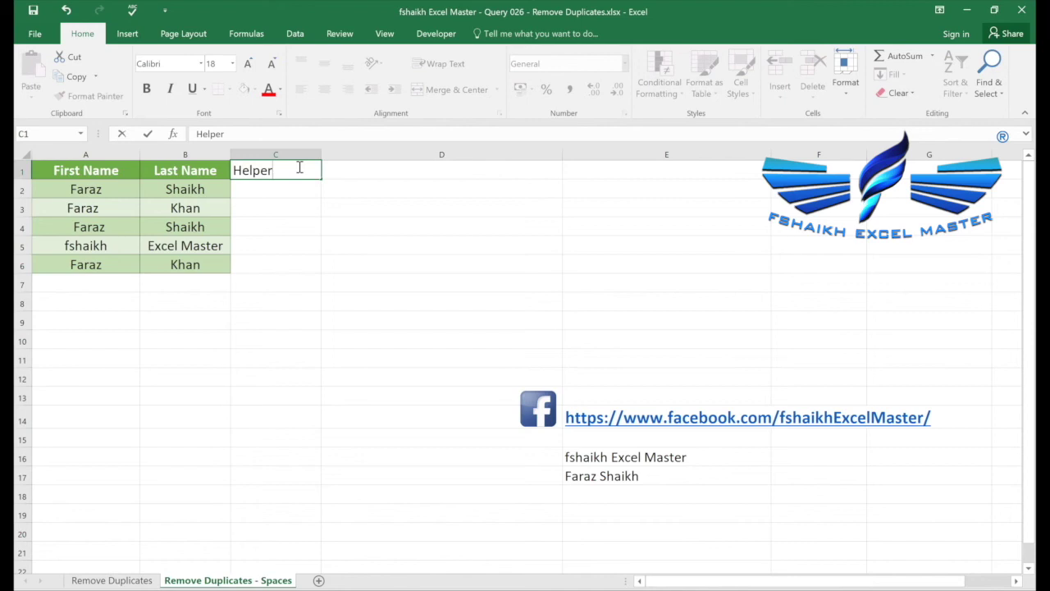
{"action": "key", "text": "Return"}
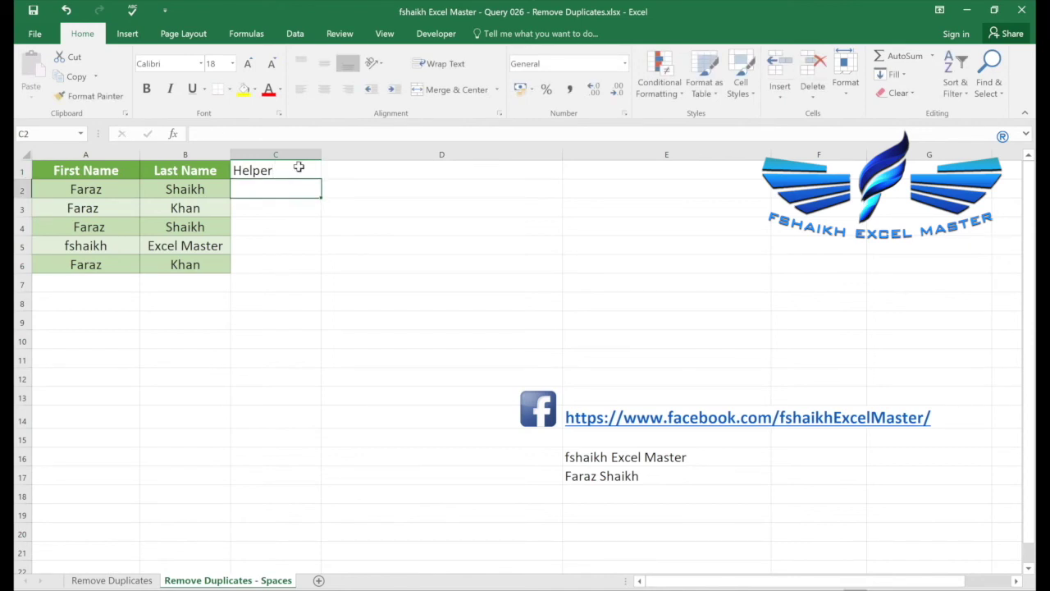
- Enter =TRIM(A2) in C2 so it shows the cleaned name Faraz
{"action": "type", "text": "=trim"}
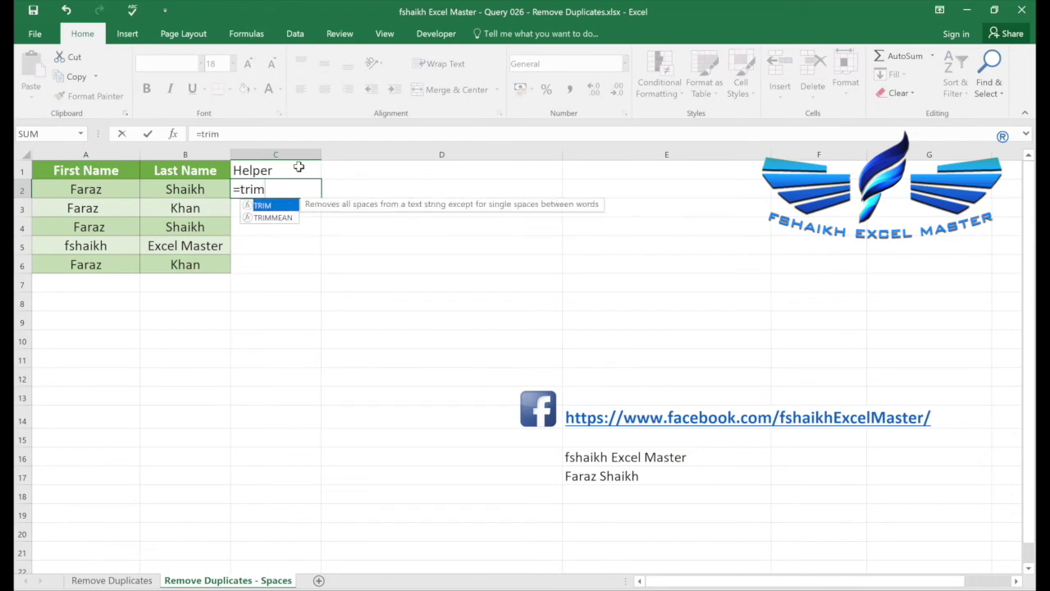
{"action": "key", "text": "Tab"}
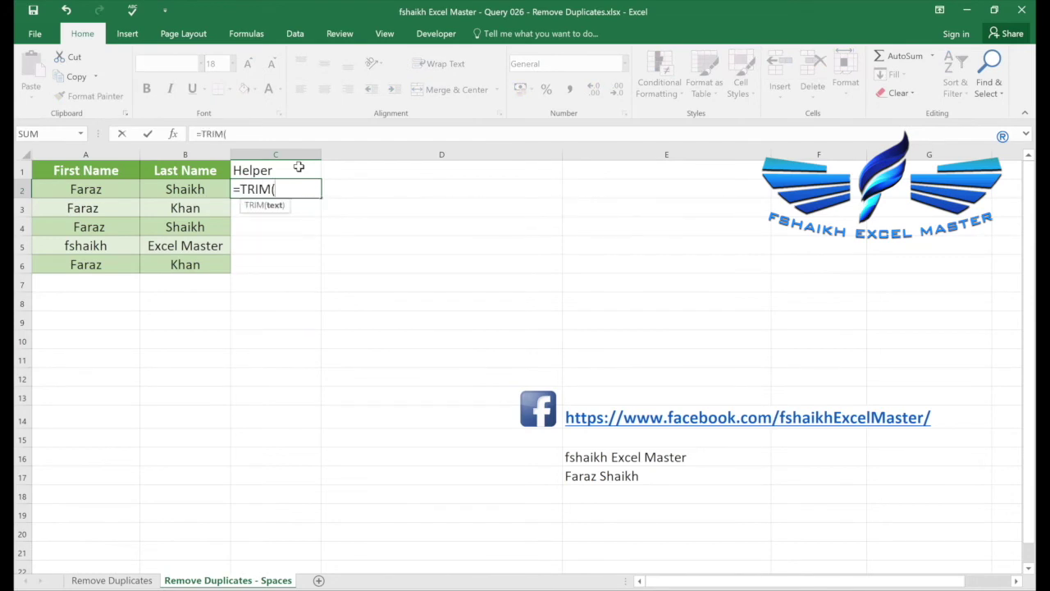
{"action": "left_click", "coordinate": [121, 186]}
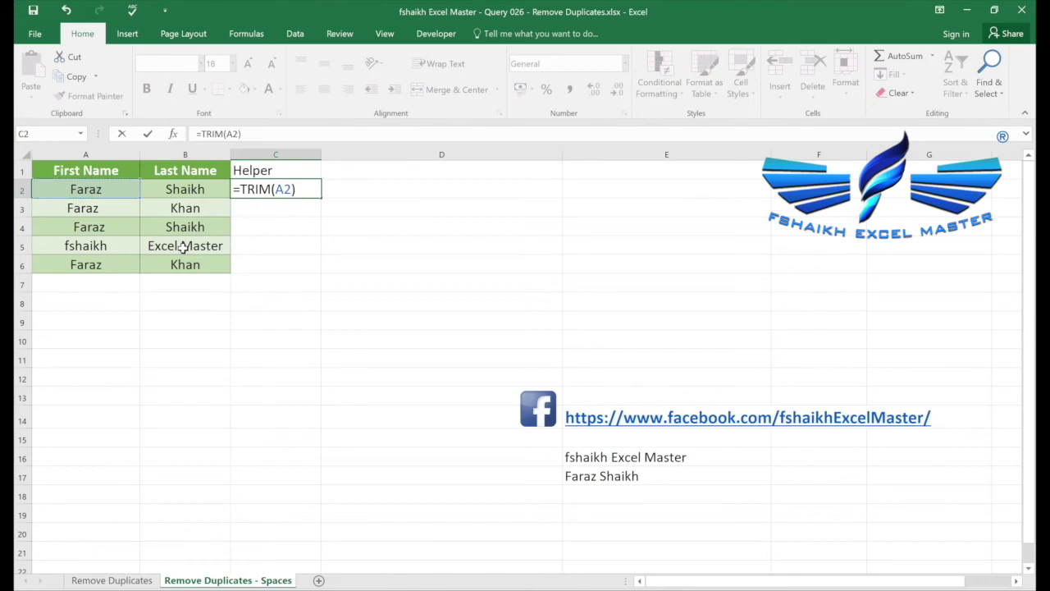
{"action": "key", "text": "Return"}
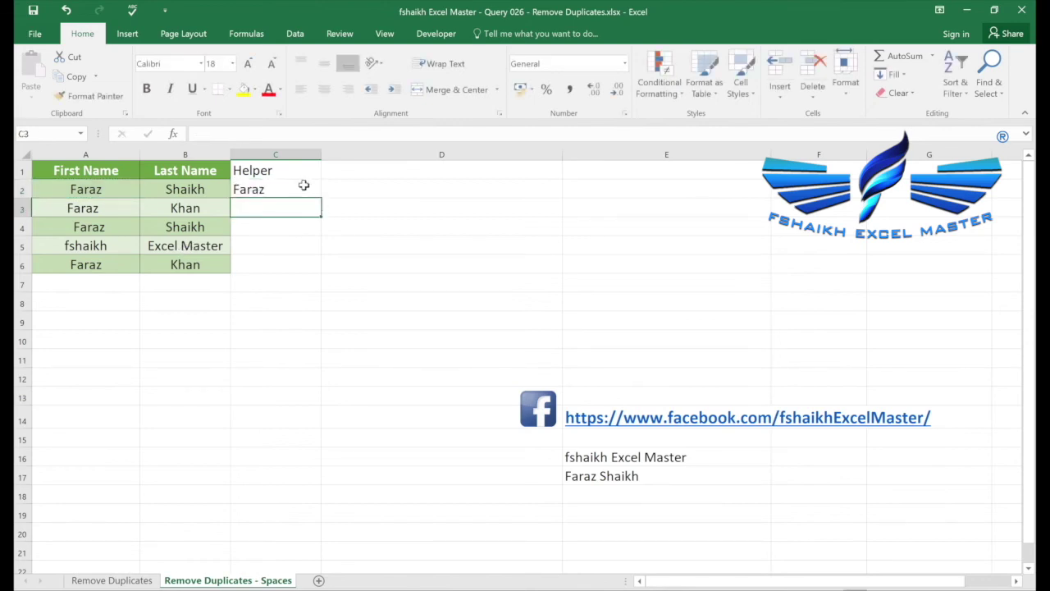
- Fill the TRIM formula down to C6 and copy the trimmed names in C2:C6
{"action": "left_click", "coordinate": [315, 189]}
{"action": "double_click", "coordinate": [320, 197]}
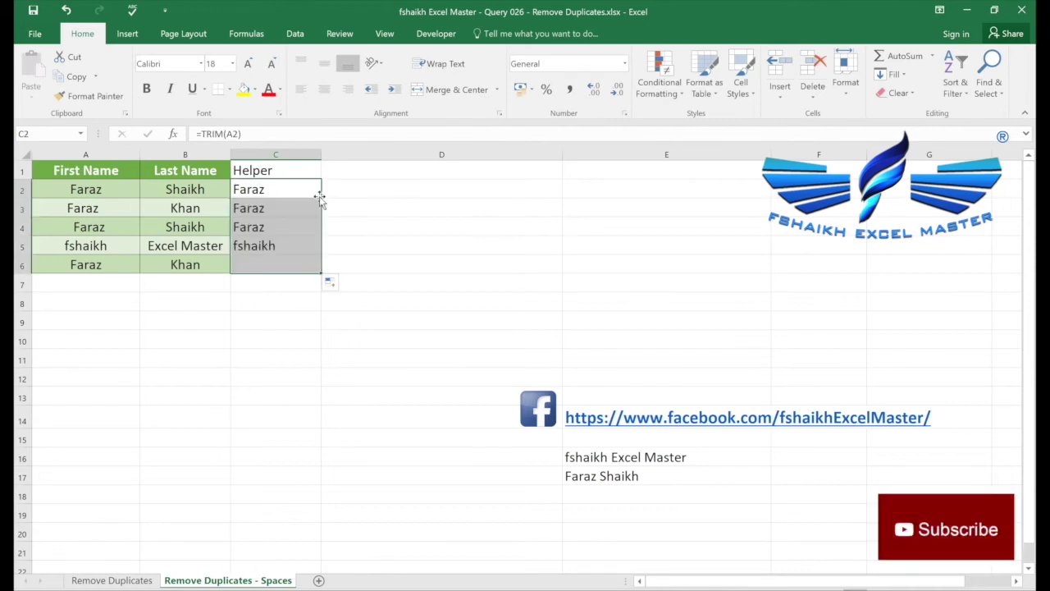
{"action": "left_click", "coordinate": [74, 78]}
- Paste the trimmed names as values over A2:A6, replacing a paste that gave #REF! errors
{"action": "left_click", "coordinate": [74, 190]}
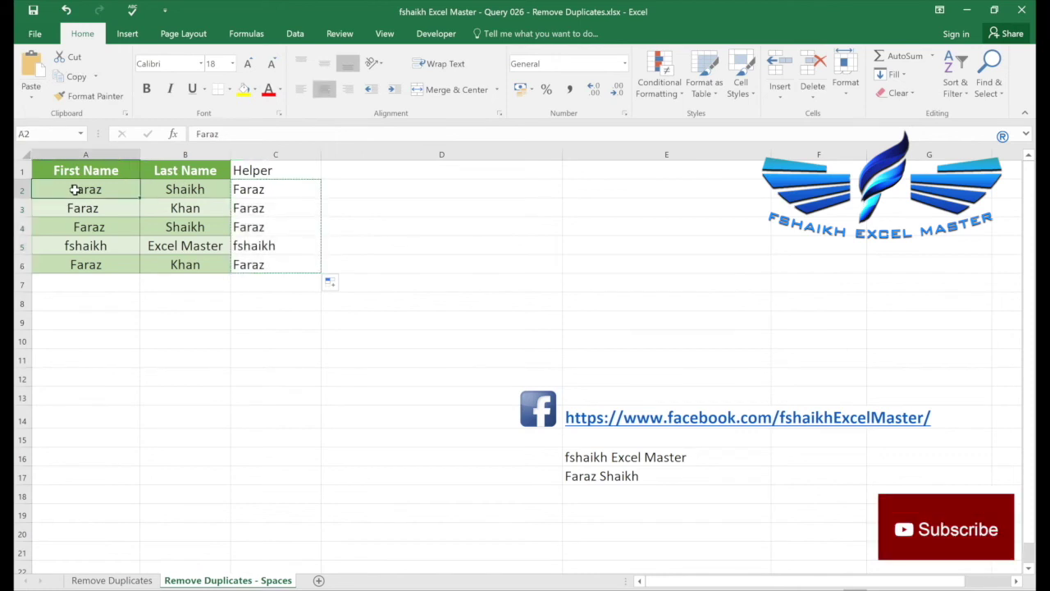
{"action": "left_click", "coordinate": [31, 95]}
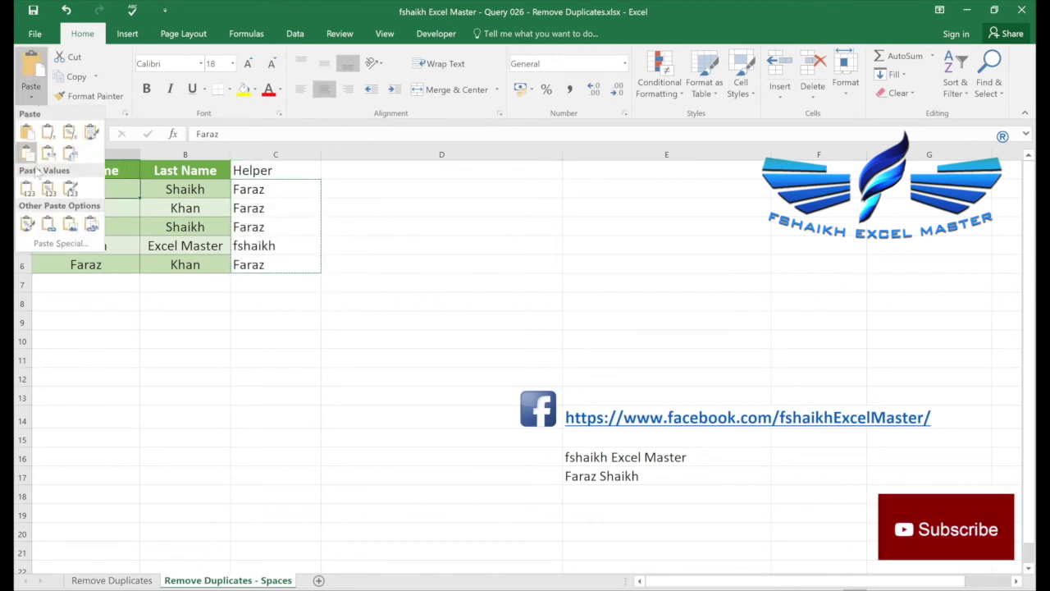
{"action": "left_click", "coordinate": [70, 188]}
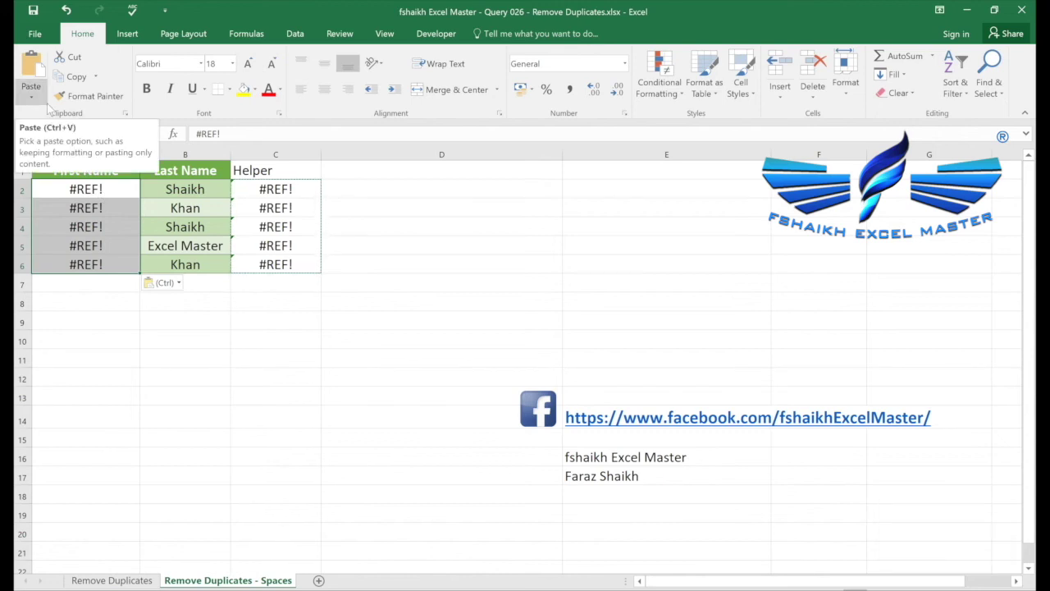
{"action": "key", "text": "ctrl+z"}
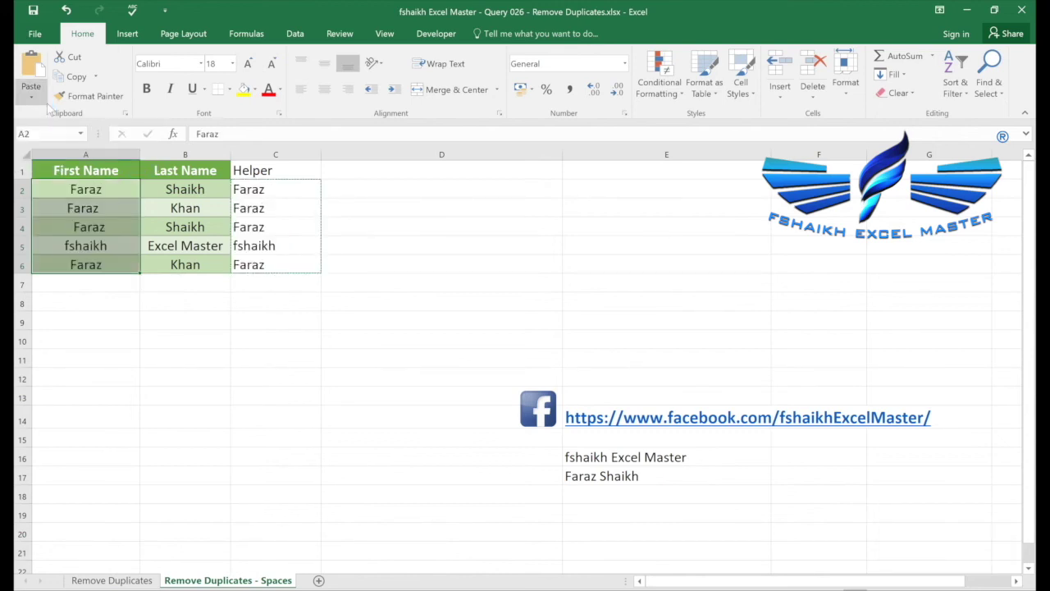
{"action": "left_click", "coordinate": [31, 96]}
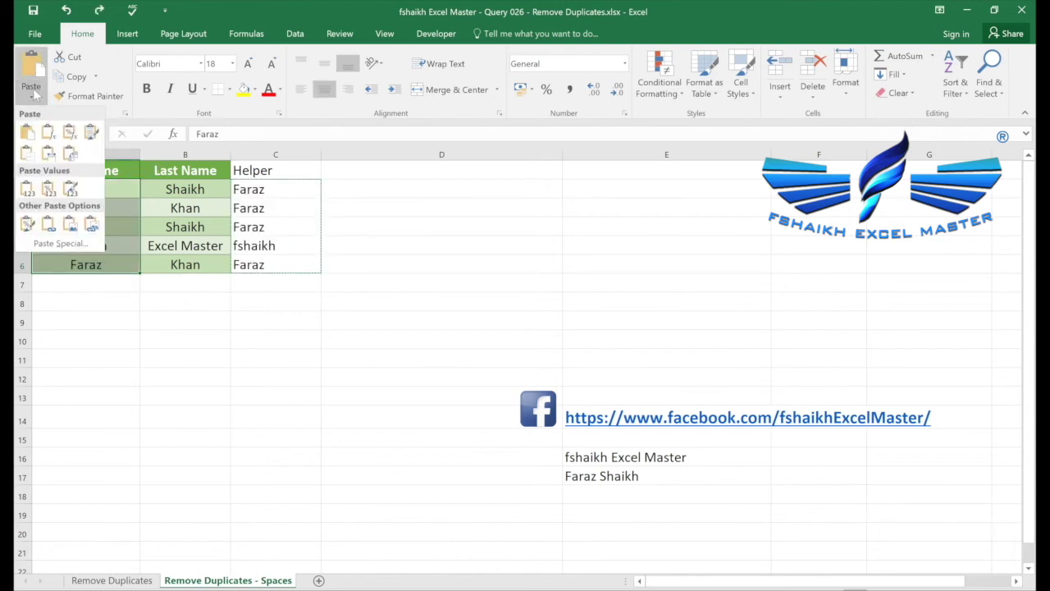
{"action": "left_click", "coordinate": [47, 193]}
{"action": "left_click", "coordinate": [274, 195]}
{"action": "left_click", "coordinate": [99, 195]}
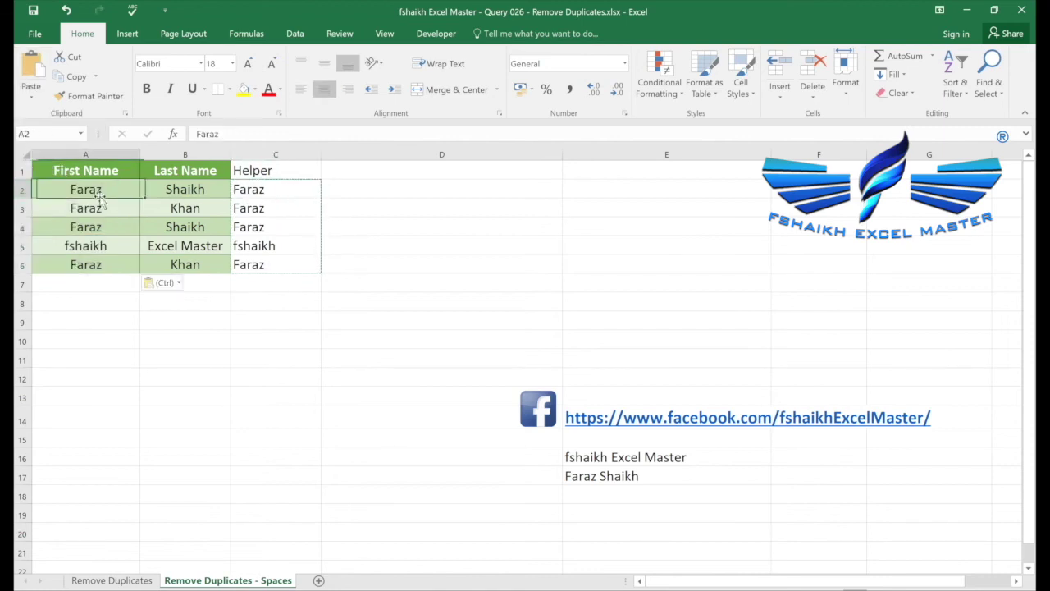
- Add extra spaces between Excel and Master in cell B5
{"action": "left_click", "coordinate": [243, 190]}
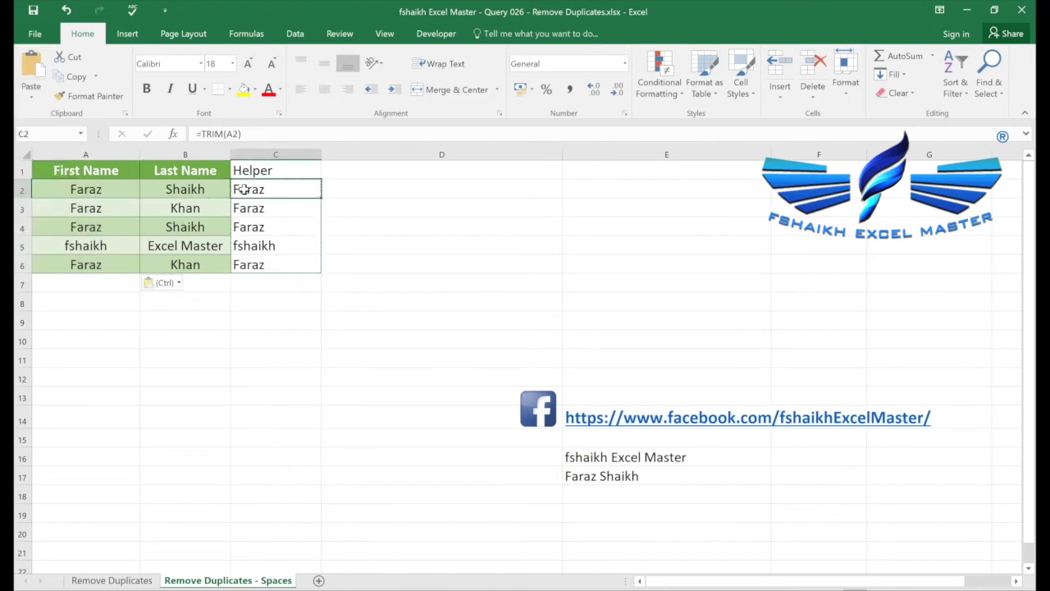
{"action": "type", "text": "=tri"}
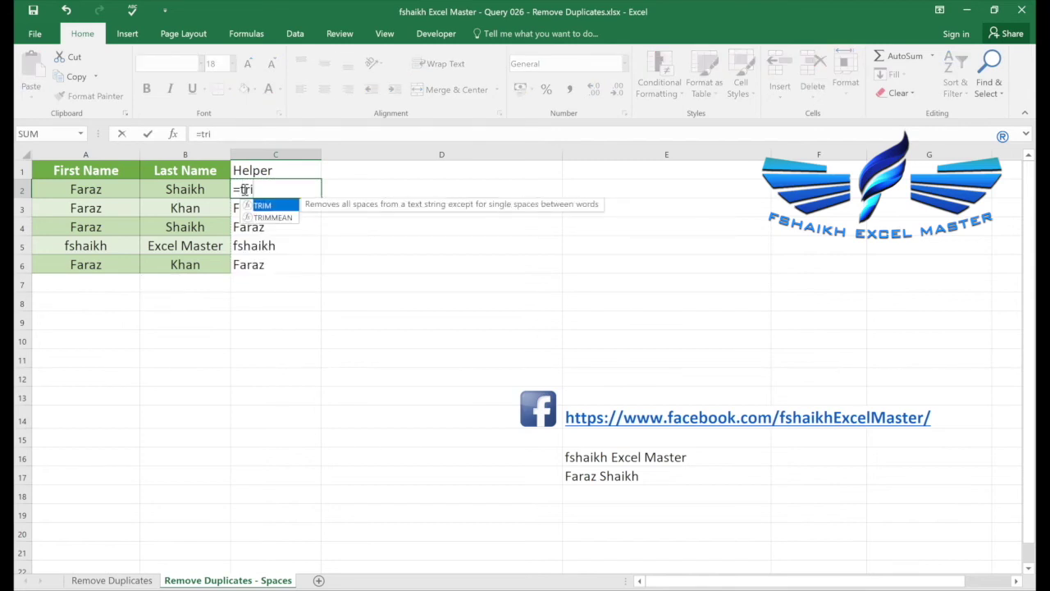
{"action": "key", "text": "Escape"}
{"action": "key", "text": "Escape"}
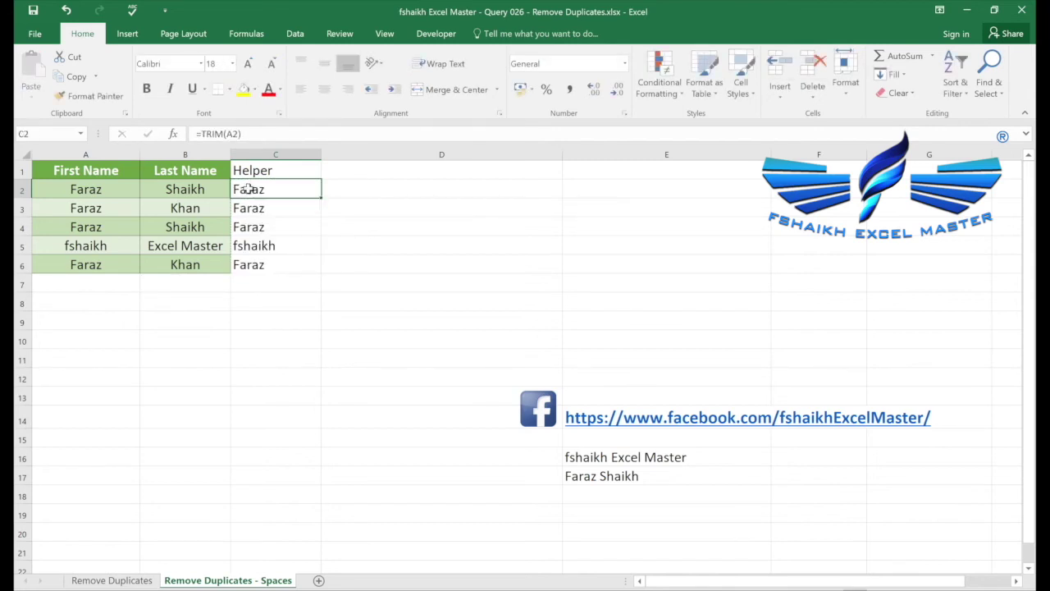
{"action": "left_click", "coordinate": [182, 245]}
{"action": "double_click", "coordinate": [182, 244]}
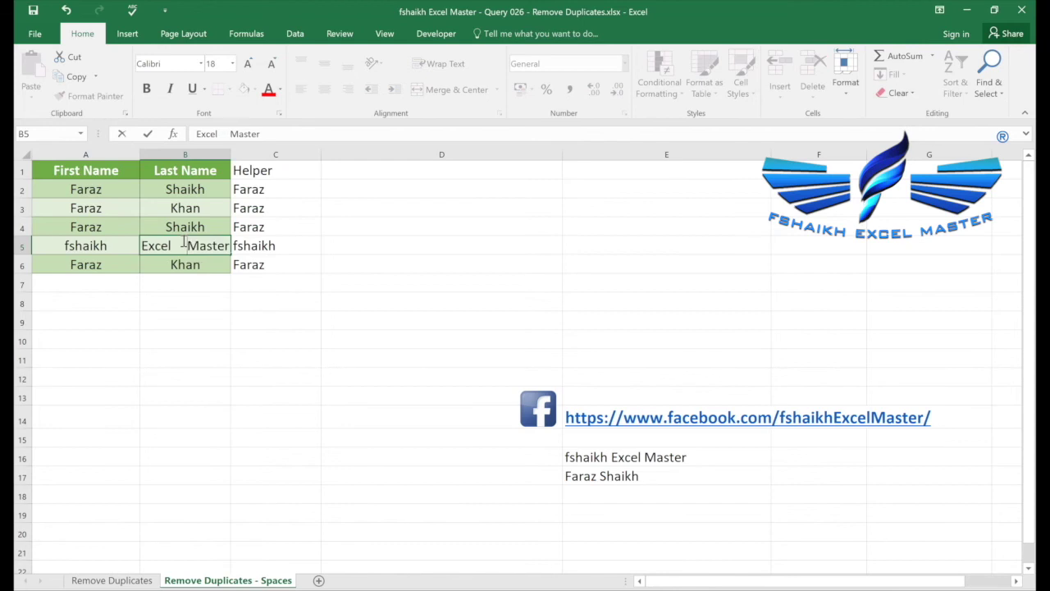
{"action": "key", "text": "Return"}
- Enter =TRIM(B2) in C2 and fill it down to C6
{"action": "left_click", "coordinate": [261, 189]}
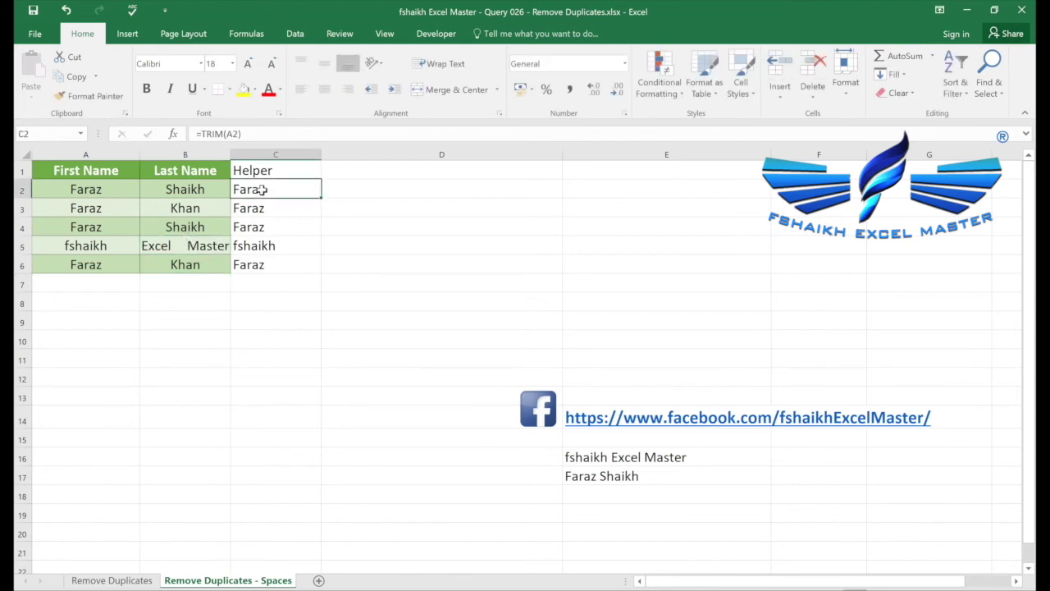
{"action": "type", "text": "=tri"}
{"action": "key", "text": "Tab"}
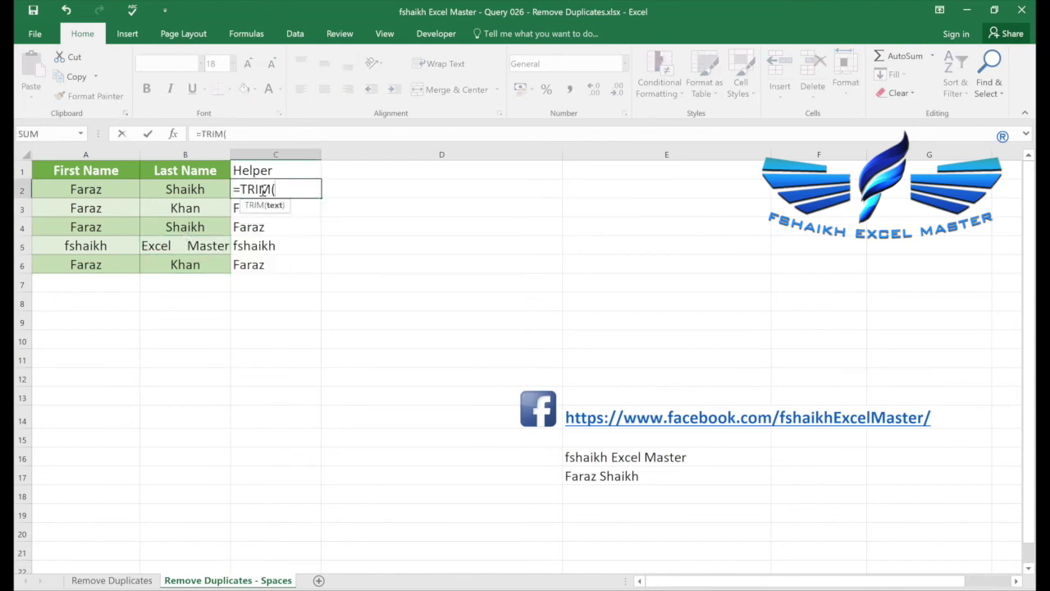
{"action": "key", "text": "Left"}
{"action": "key", "text": "Return"}
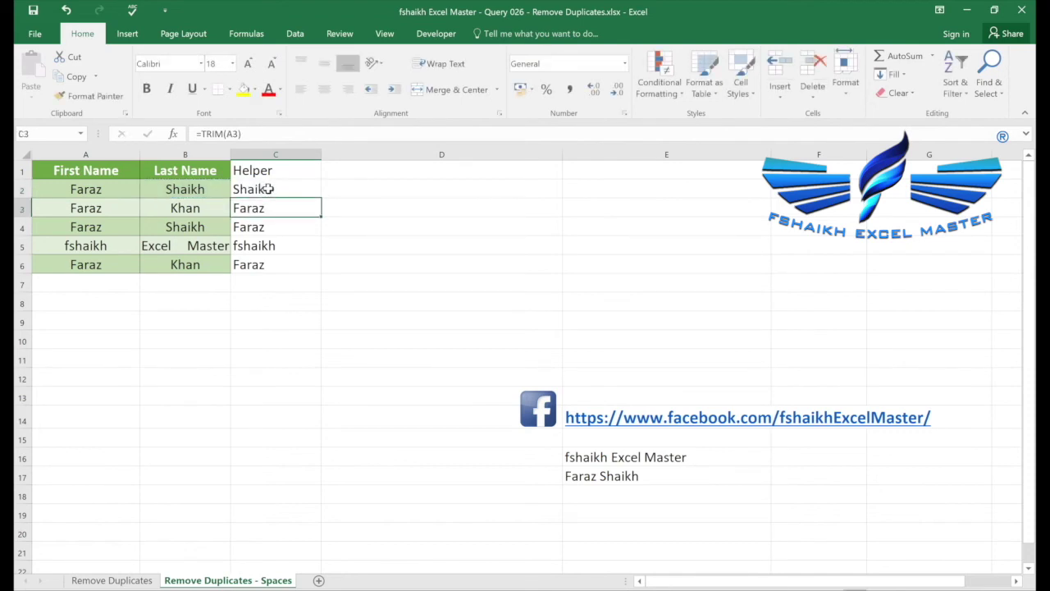
{"action": "left_click", "coordinate": [268, 190]}
{"action": "double_click", "coordinate": [320, 193]}
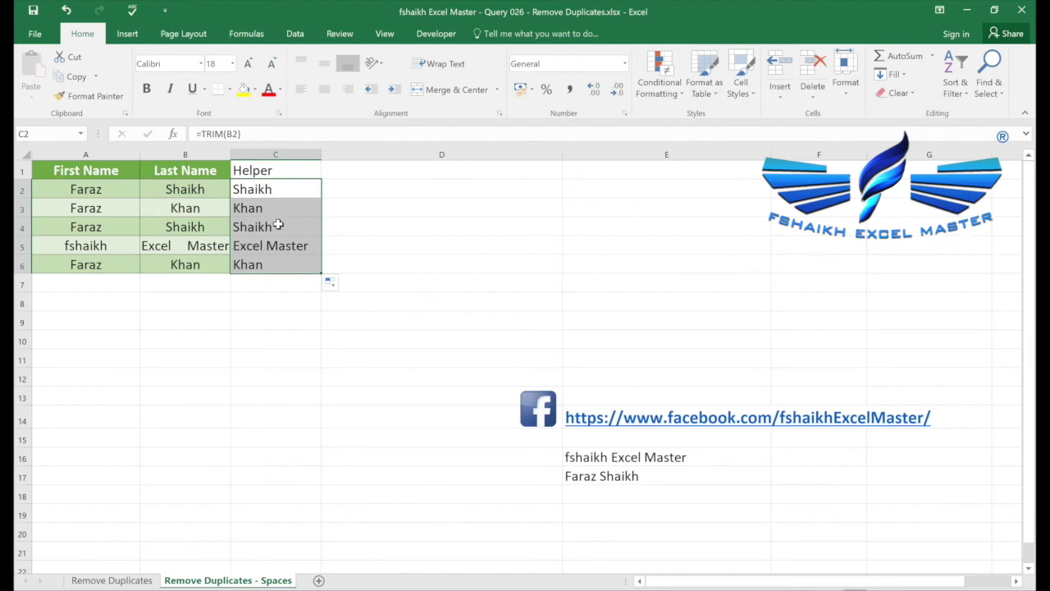
- Paste the trimmed last names from C2:C6 into B2:B6 as values only
{"action": "key", "text": "ctrl+c"}
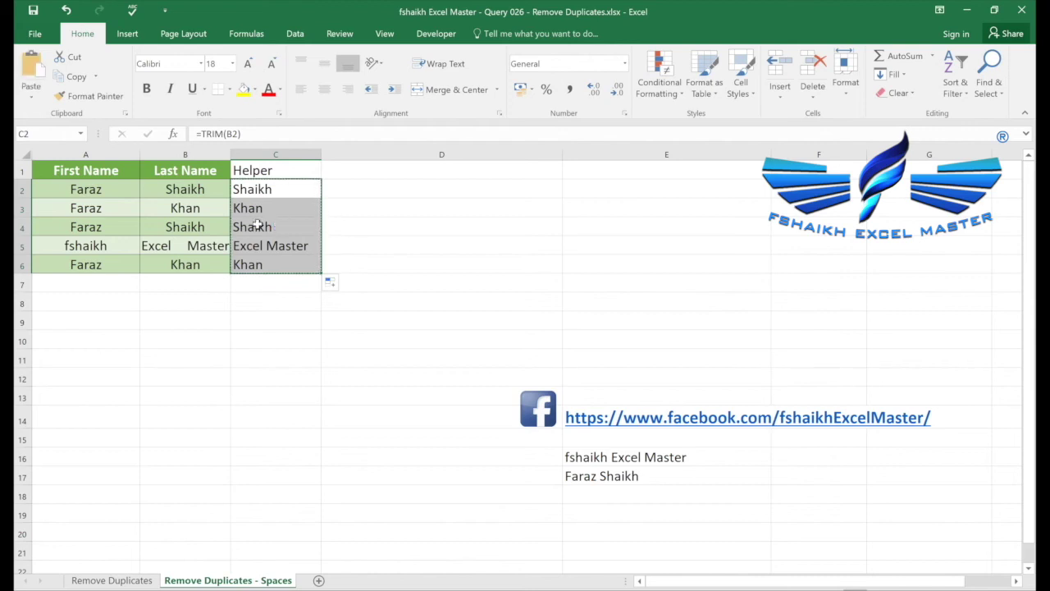
{"action": "left_click", "coordinate": [201, 188]}
{"action": "key", "text": "ctrl+shift+Down"}
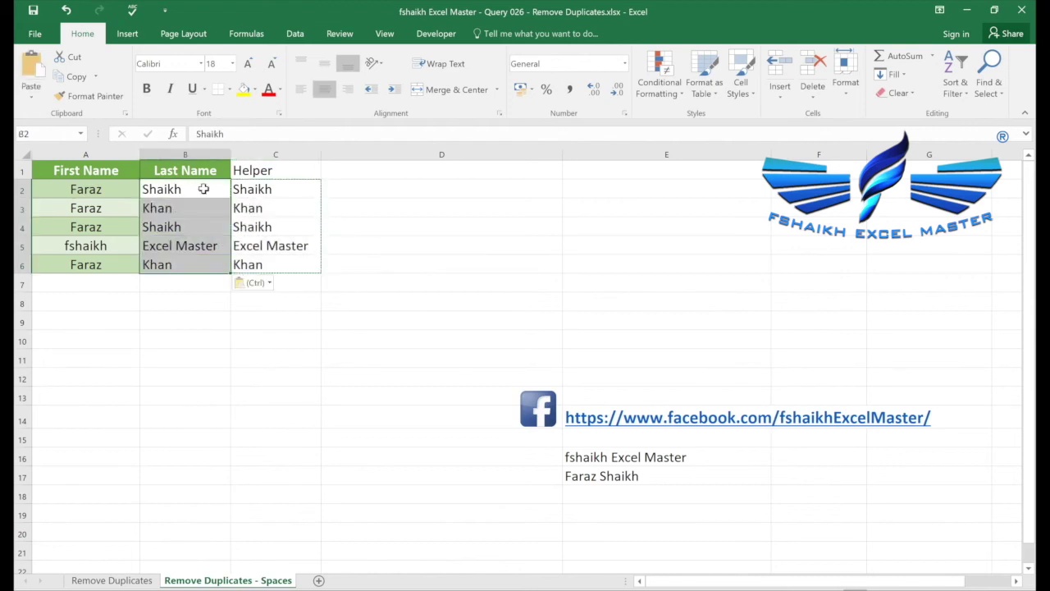
{"action": "key", "text": "ctrl+v"}
{"action": "key", "text": "ctrl"}
{"action": "key", "text": "v"}
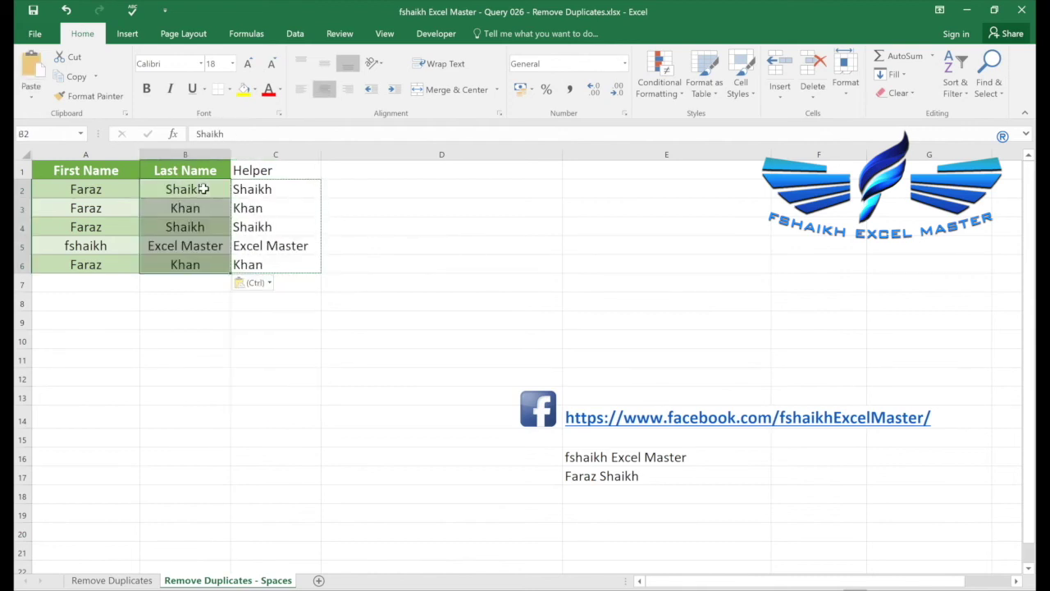
- Delete the Helper column C contents, then select a cell in the Last Name column
{"action": "left_click", "coordinate": [278, 190]}
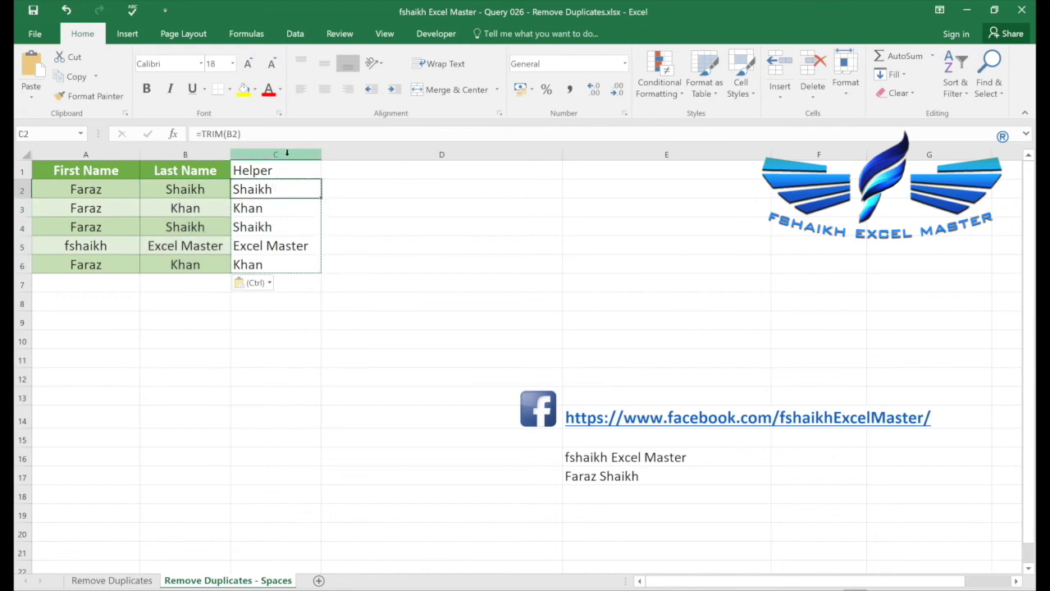
{"action": "left_click", "coordinate": [285, 154]}
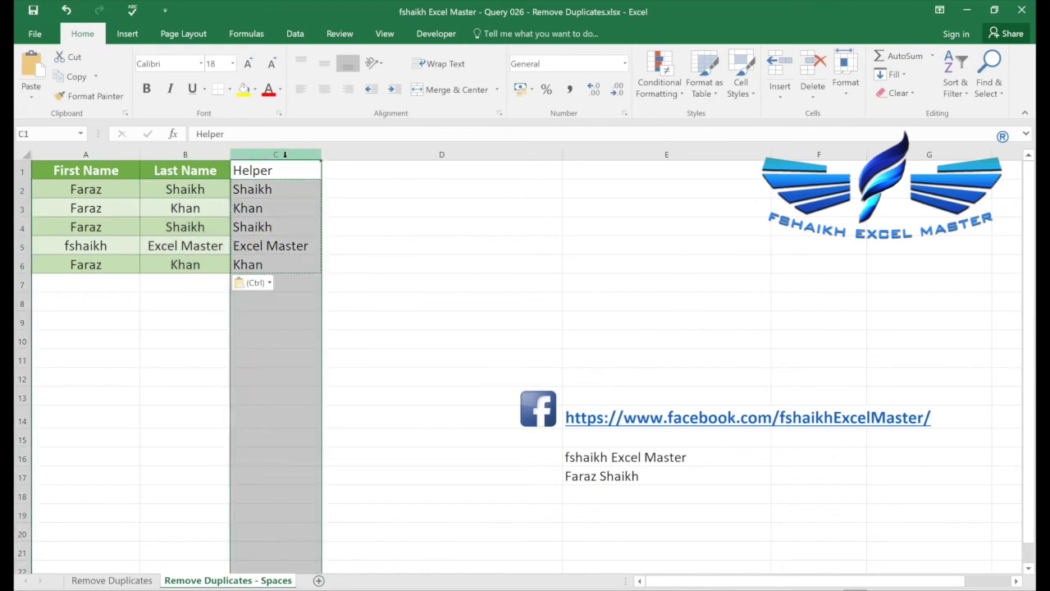
{"action": "key", "text": "Delete"}
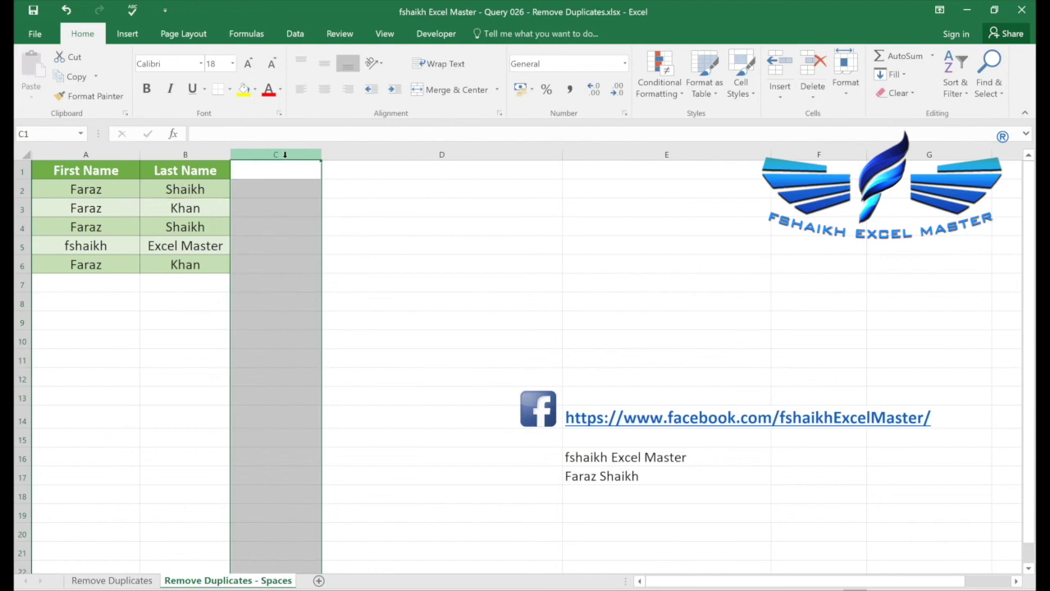
{"action": "left_click", "coordinate": [239, 182]}
{"action": "left_click", "coordinate": [165, 225]}
- Remove duplicate rows from the whole name table comparing First Name only, leaving two rows
{"action": "key", "text": "ctrl+a"}
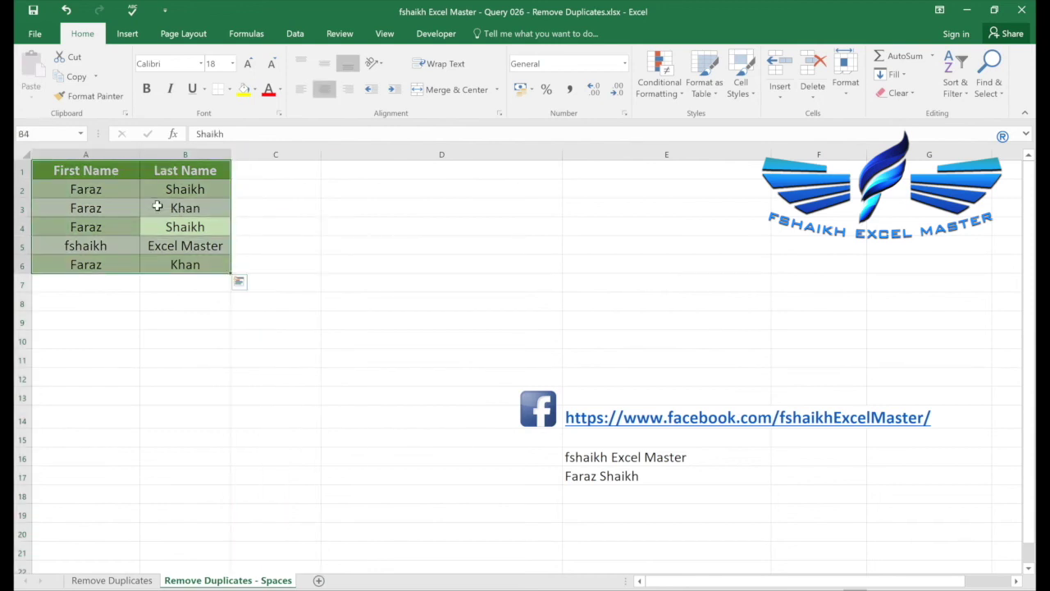
{"action": "left_click", "coordinate": [295, 37]}
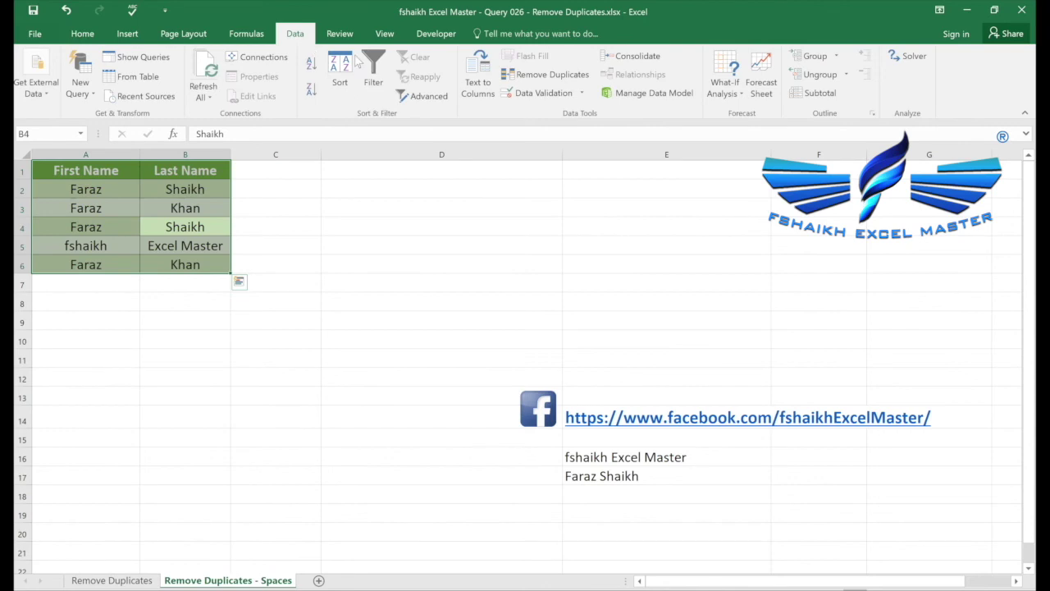
{"action": "left_click", "coordinate": [545, 74]}
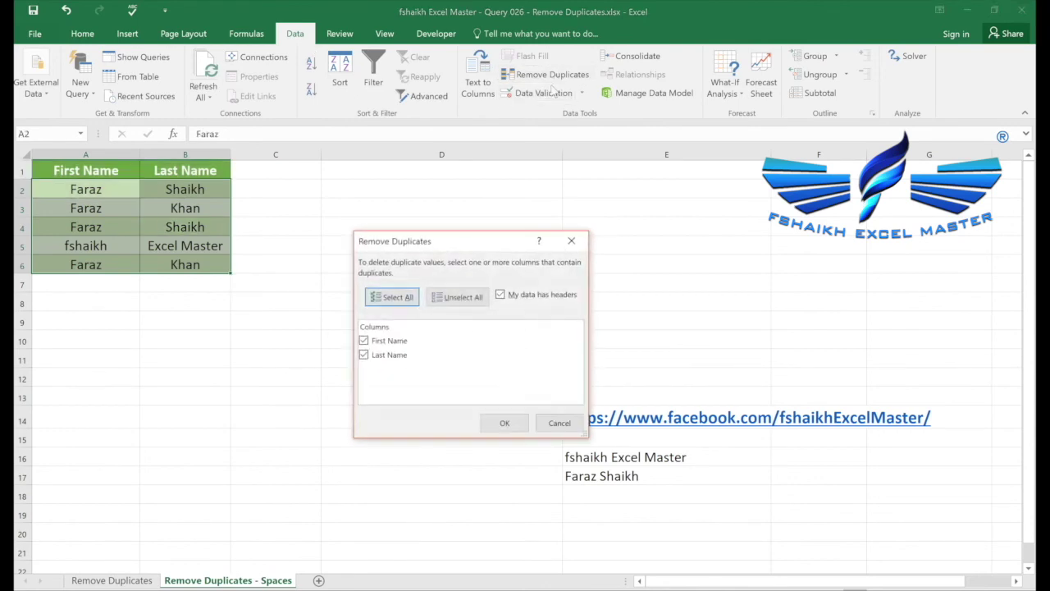
{"action": "left_click", "coordinate": [382, 352]}
{"action": "left_click", "coordinate": [515, 424]}
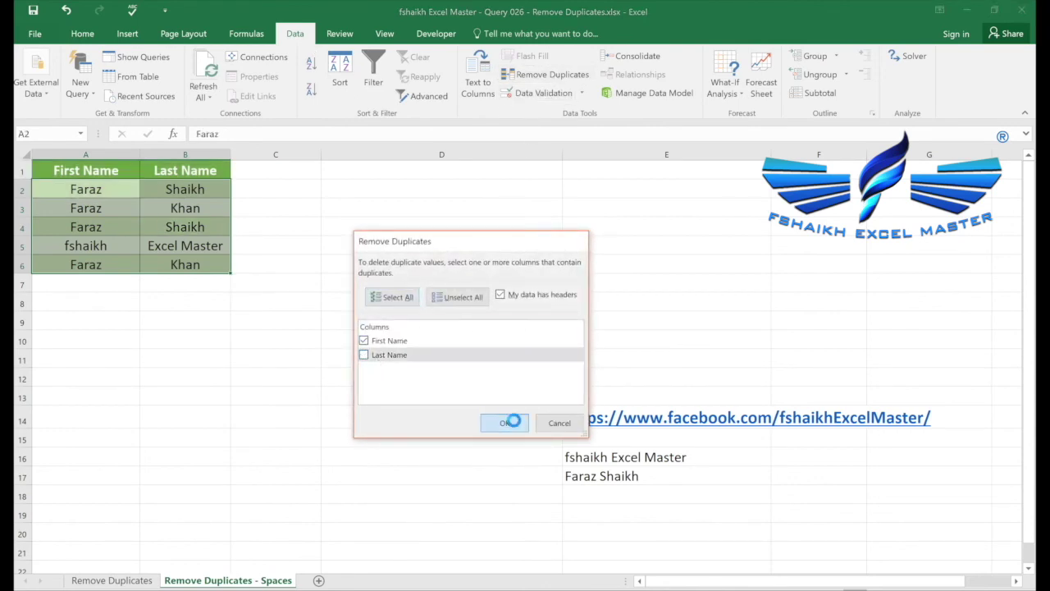
{"action": "left_click", "coordinate": [529, 353]}
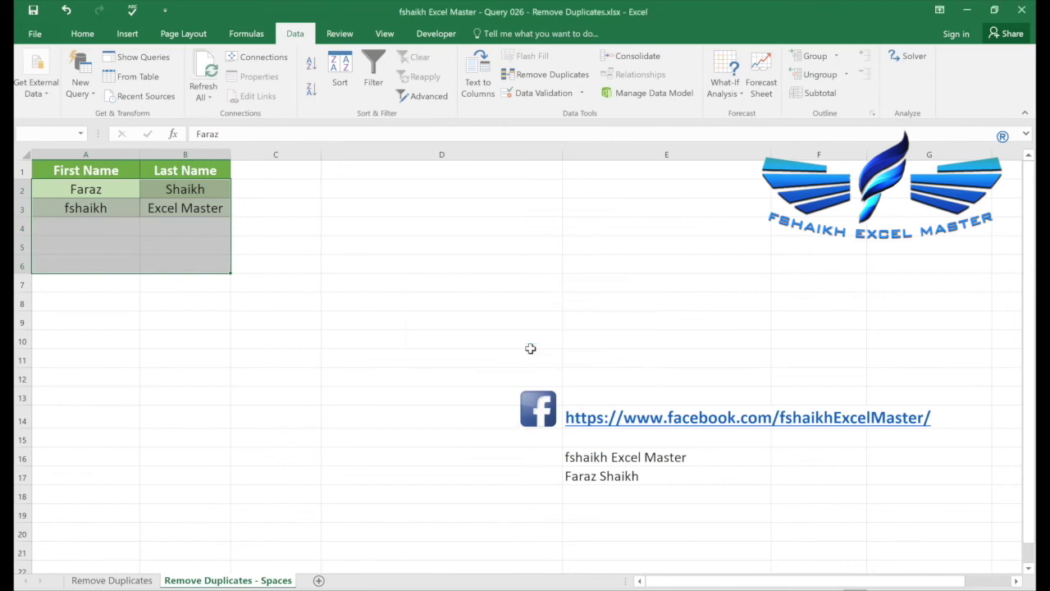
- Undo the removal, then add trailing spaces to Faraz in A3 and leading spaces in A4
{"action": "key", "text": "ctrl+z"}
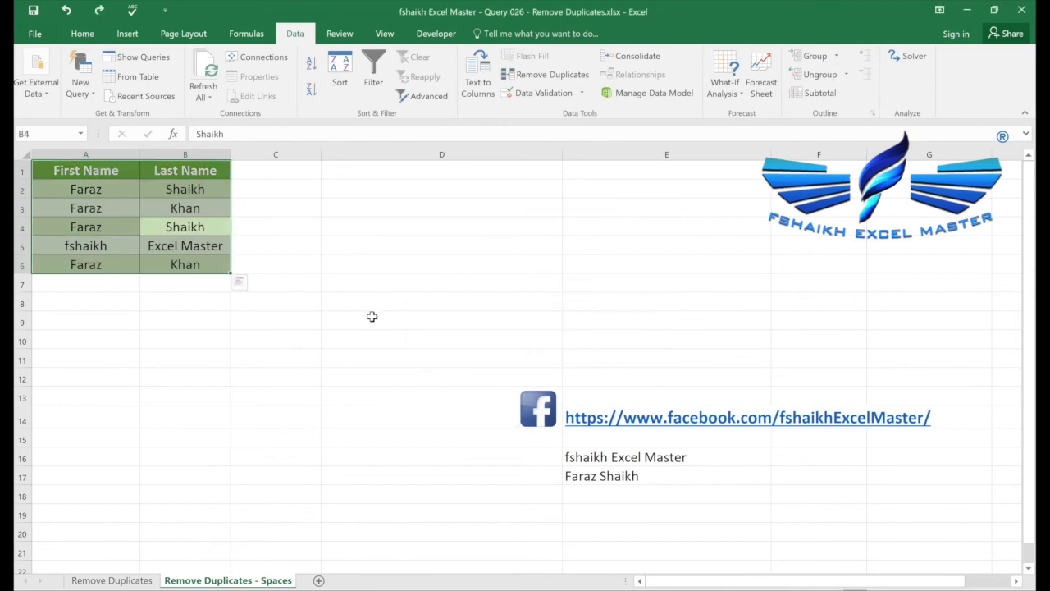
{"action": "left_click", "coordinate": [164, 223]}
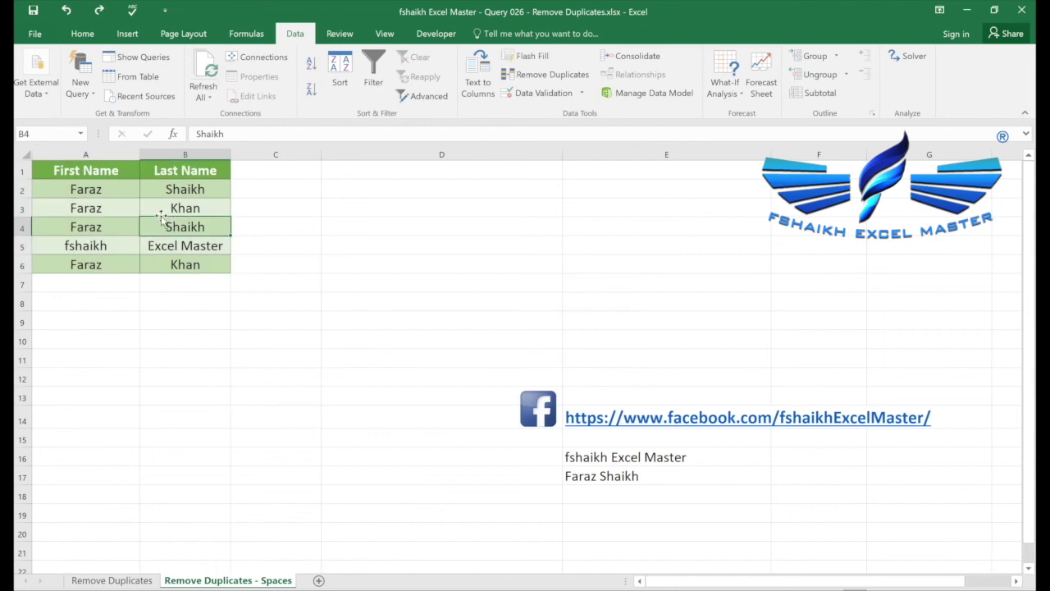
{"action": "left_click", "coordinate": [110, 205]}
{"action": "key", "text": "Escape"}
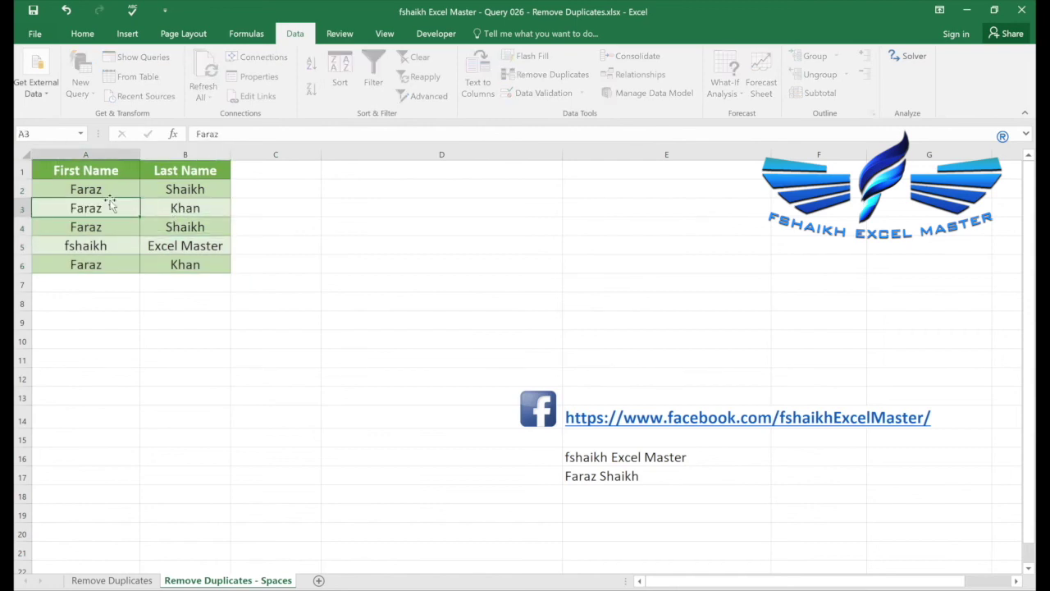
{"action": "double_click", "coordinate": [115, 206]}
{"action": "key", "text": "Return"}
{"action": "key", "text": "ctrl+Home"}
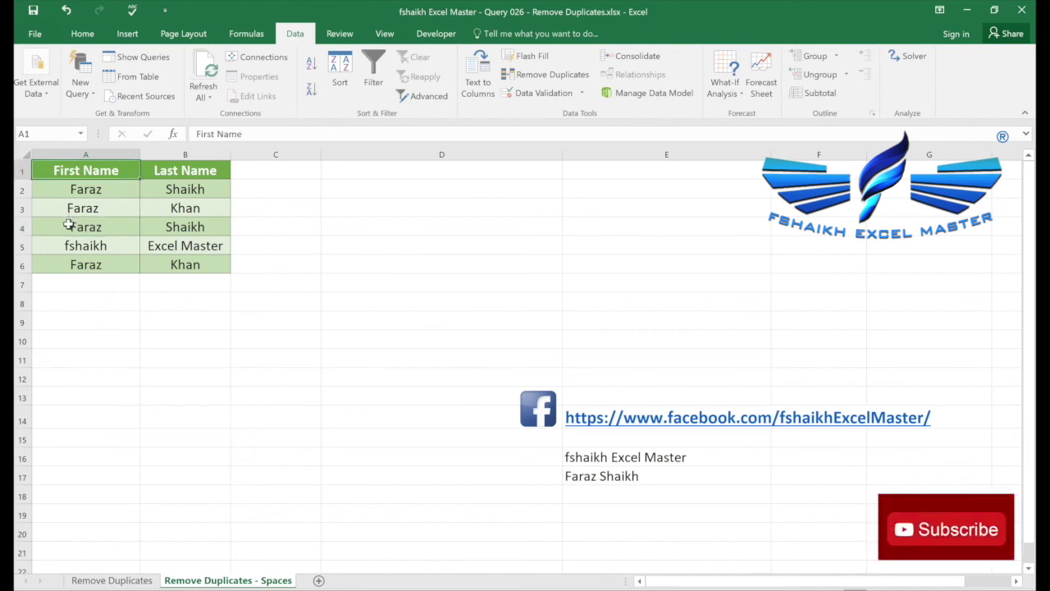
{"action": "double_click", "coordinate": [69, 224]}
{"action": "key", "text": "Return"}
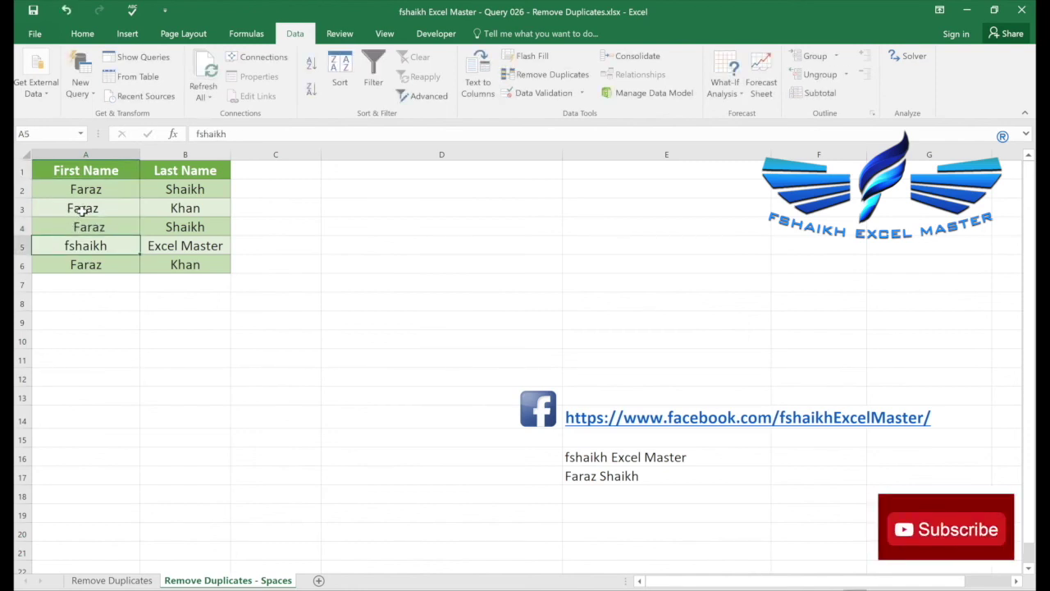
- Run Remove Duplicates on First Name only, which removes just one row
{"action": "key", "text": "ctrl+a"}
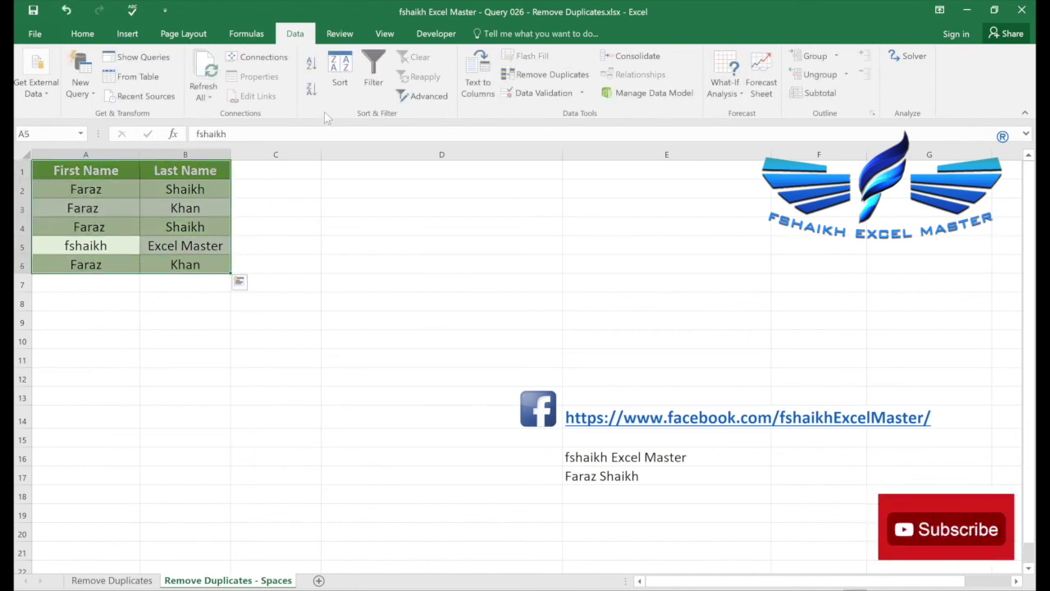
{"action": "left_click", "coordinate": [549, 75]}
{"action": "left_click", "coordinate": [366, 355]}
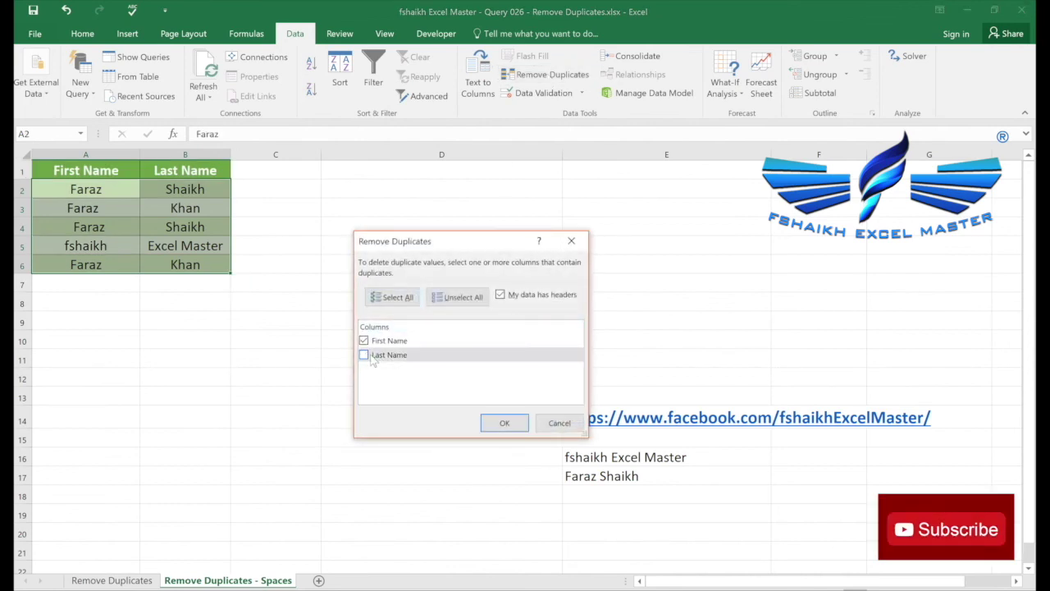
{"action": "left_click", "coordinate": [507, 424]}
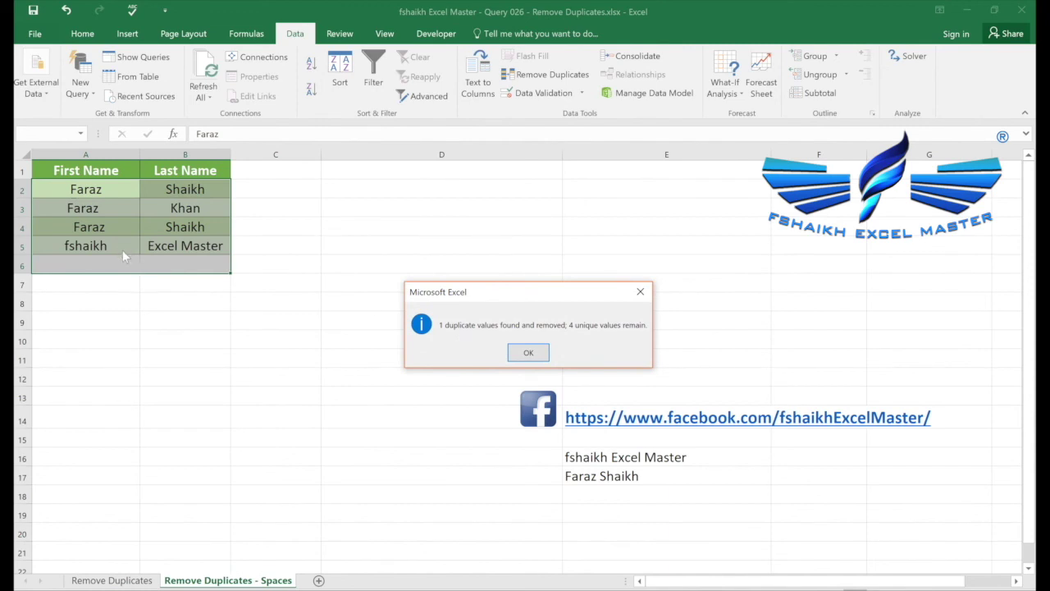
{"action": "left_click", "coordinate": [530, 353]}
- Undo the removal and add trailing spaces to the Faraz entry in A6
{"action": "key", "text": "ctrl+z"}
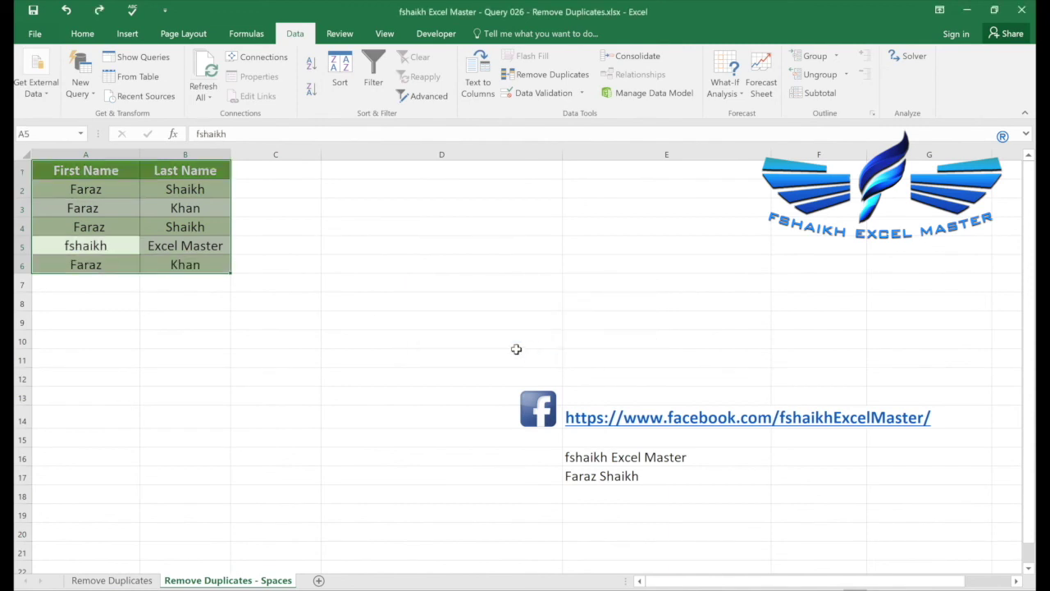
{"action": "double_click", "coordinate": [120, 264]}
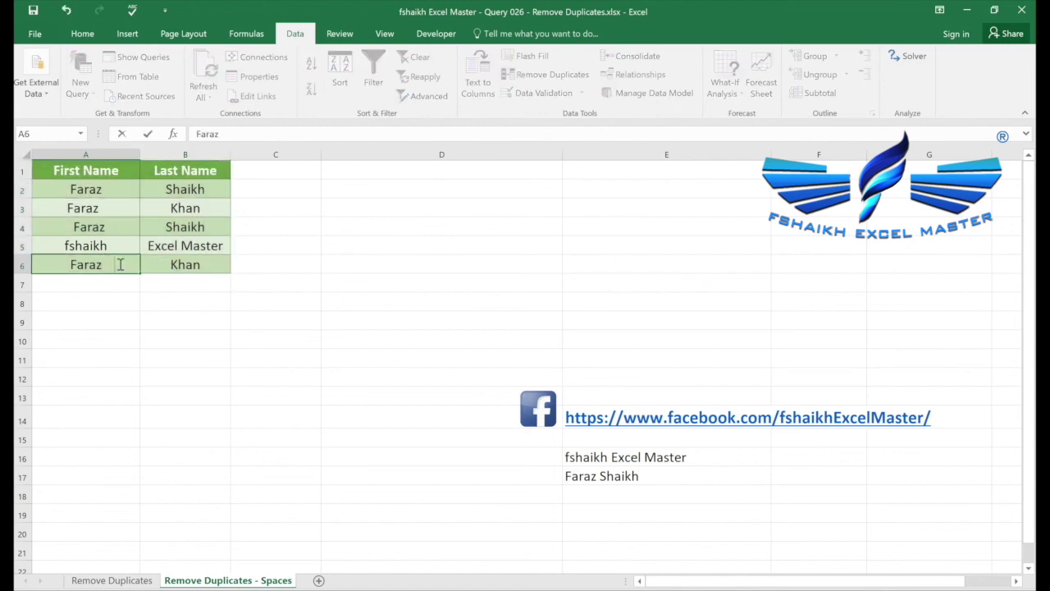
{"action": "type", "text": "\\"}
{"action": "key", "text": "BackSpace"}
{"action": "key", "text": "Return"}
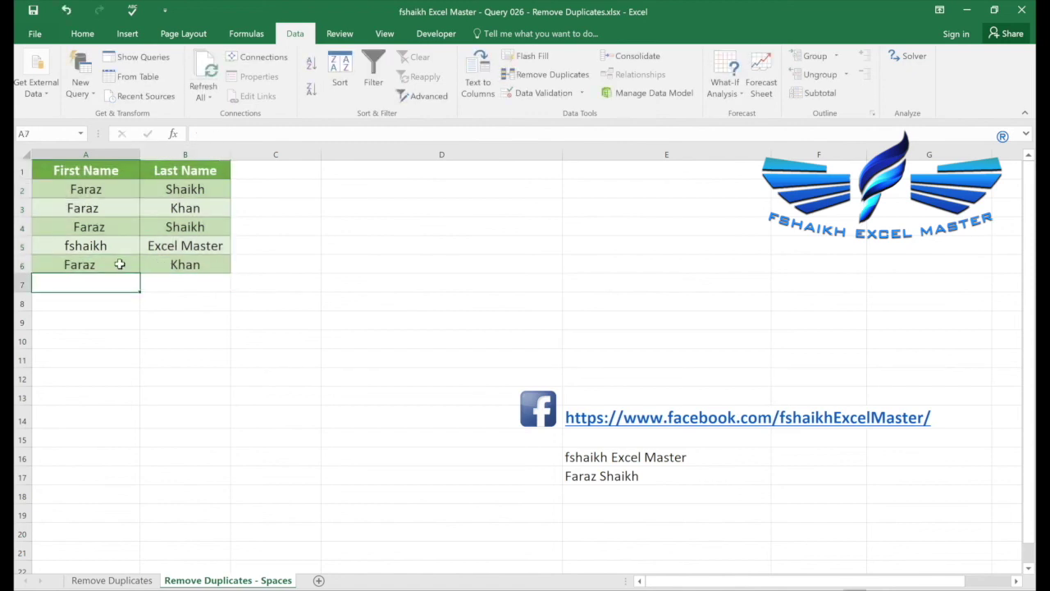
- Run Remove Duplicates on First Name only, which reports no duplicate values found
{"action": "left_click", "coordinate": [130, 248]}
{"action": "key", "text": "ctrl+a"}
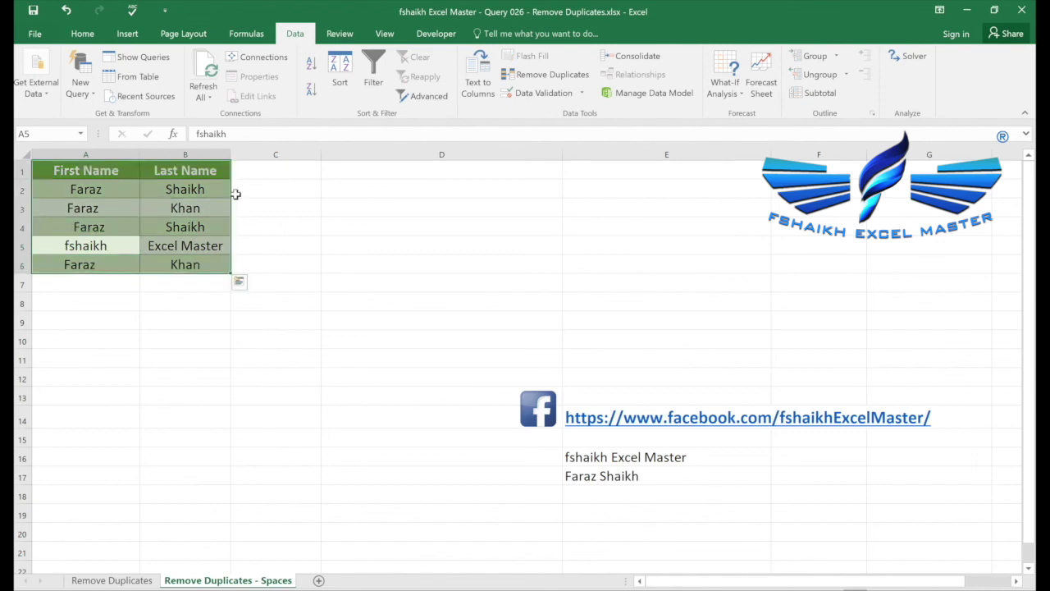
{"action": "left_click", "coordinate": [525, 77]}
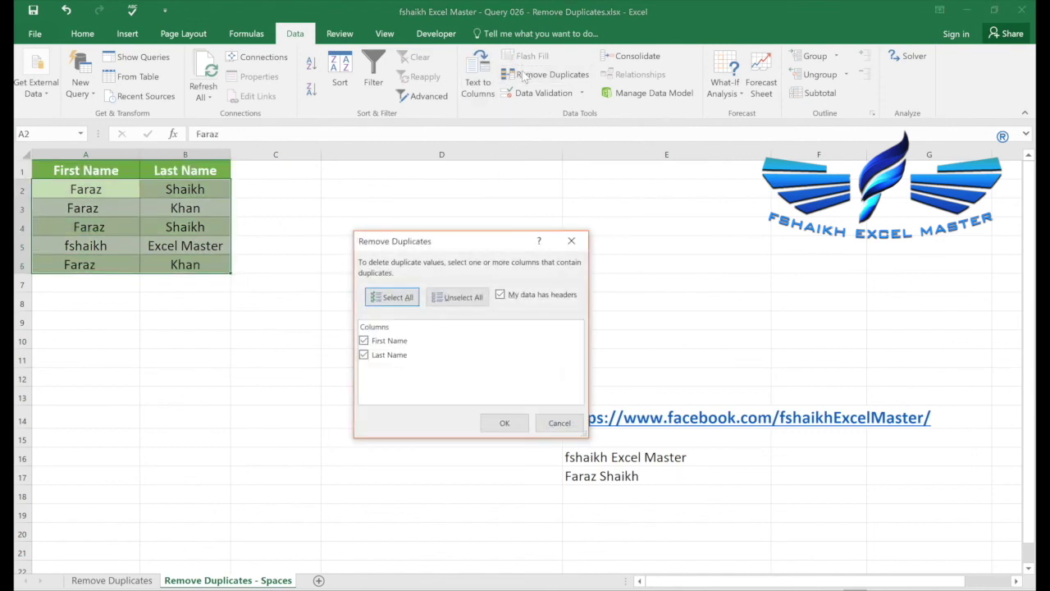
{"action": "left_click", "coordinate": [364, 355]}
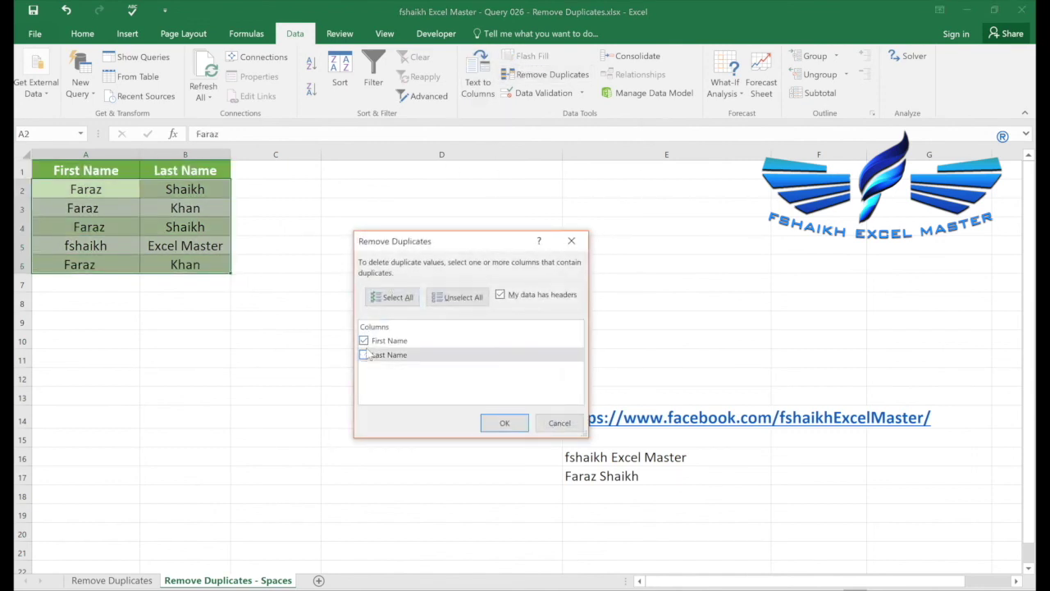
{"action": "left_click", "coordinate": [504, 423]}
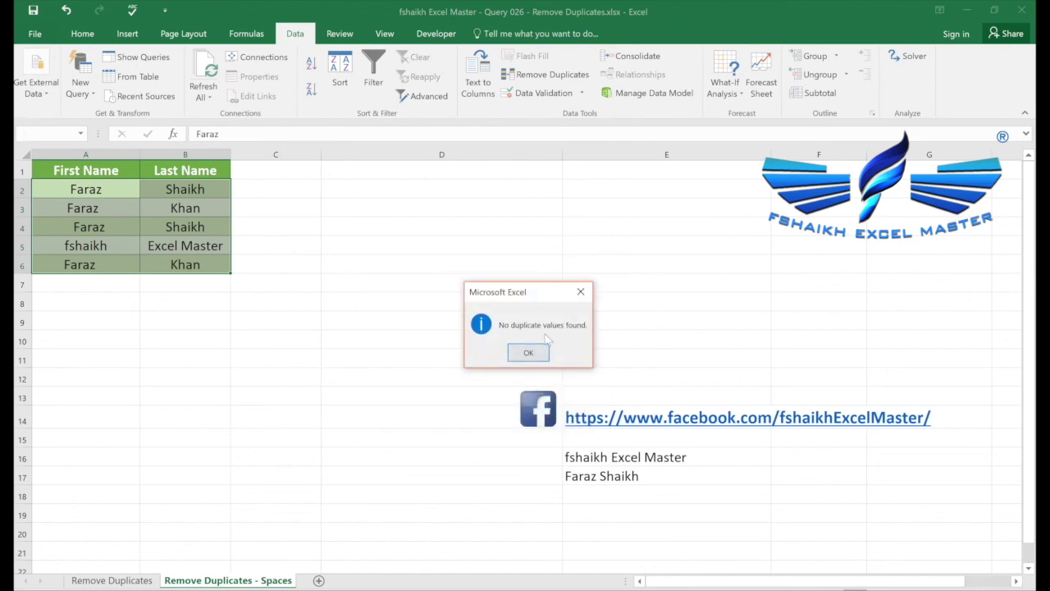
{"action": "left_click", "coordinate": [528, 353]}
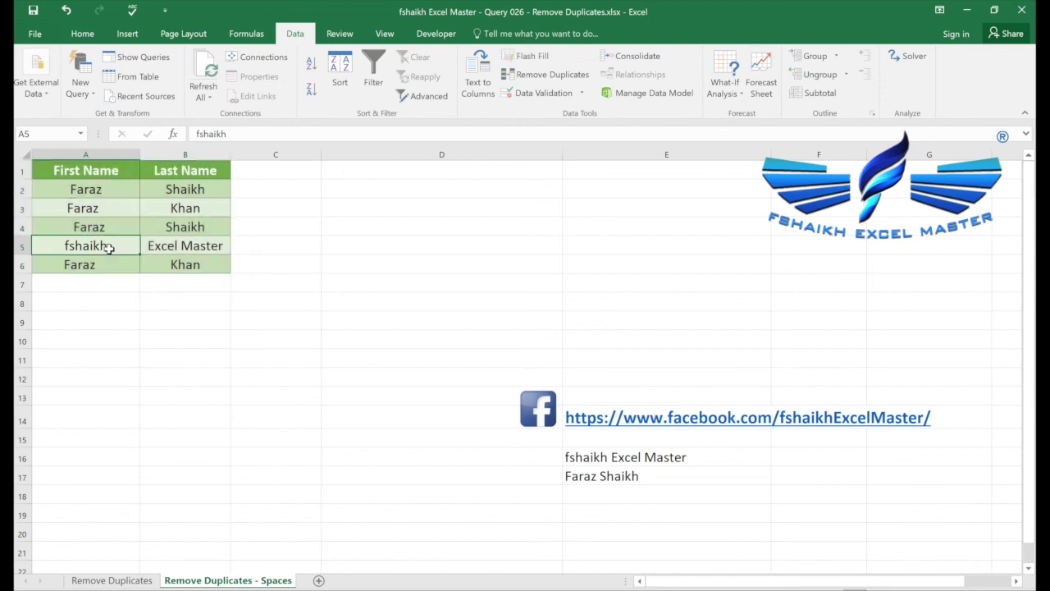
- Select empty cell C1 after undoing the space edits in column A
{"action": "left_click", "coordinate": [245, 172]}
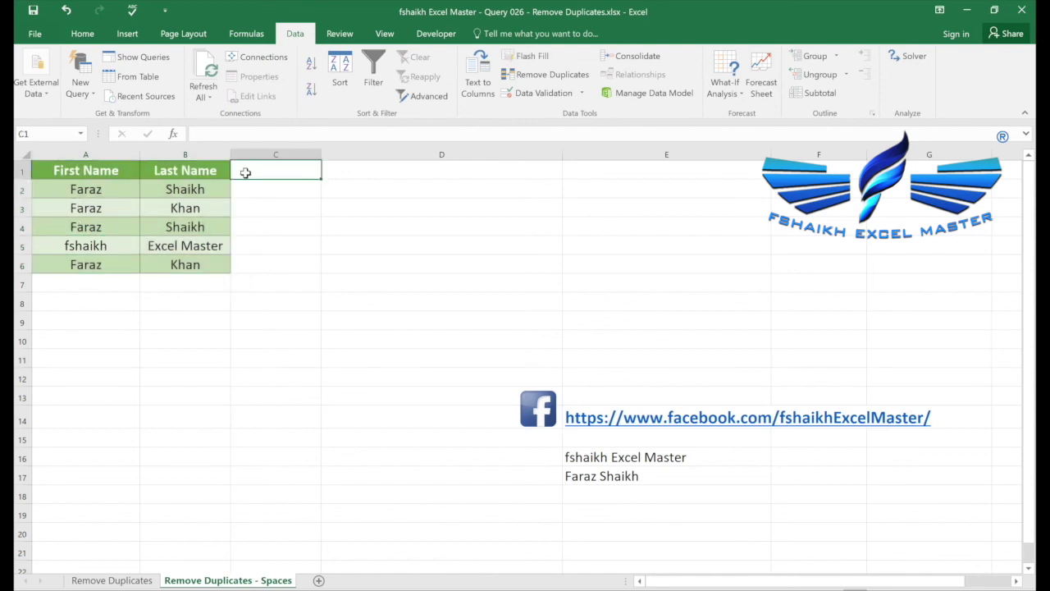